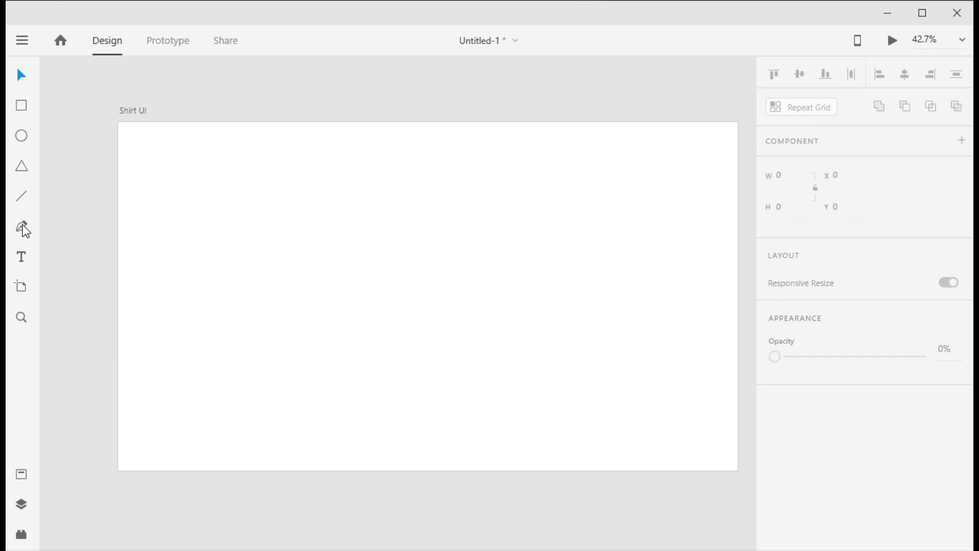
# - Draw a slanted four-cornered panel over the artboard's left edge with the Pen tool
pyautogui.click(22, 225)
pyautogui.click(98, 110)
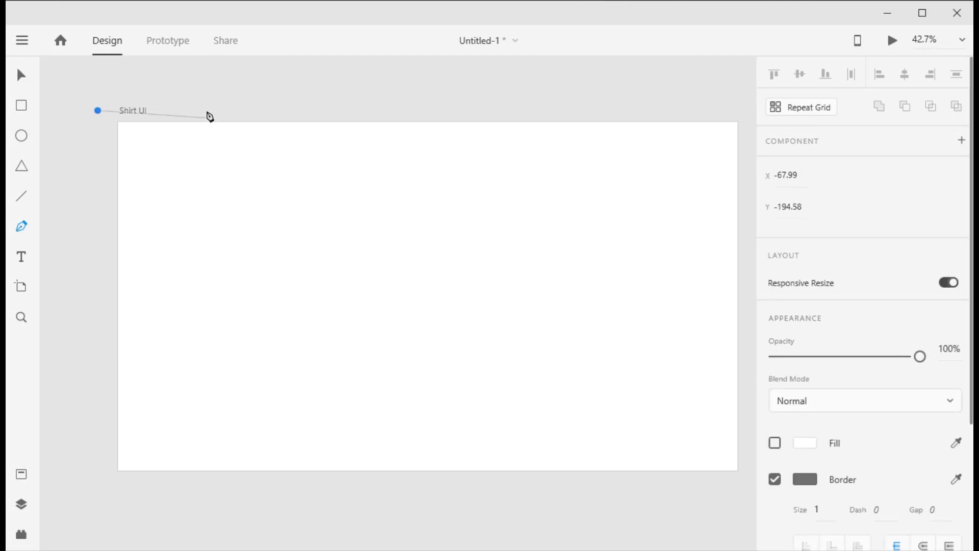
pyautogui.click(303, 111)
pyautogui.click(208, 492)
pyautogui.click(97, 495)
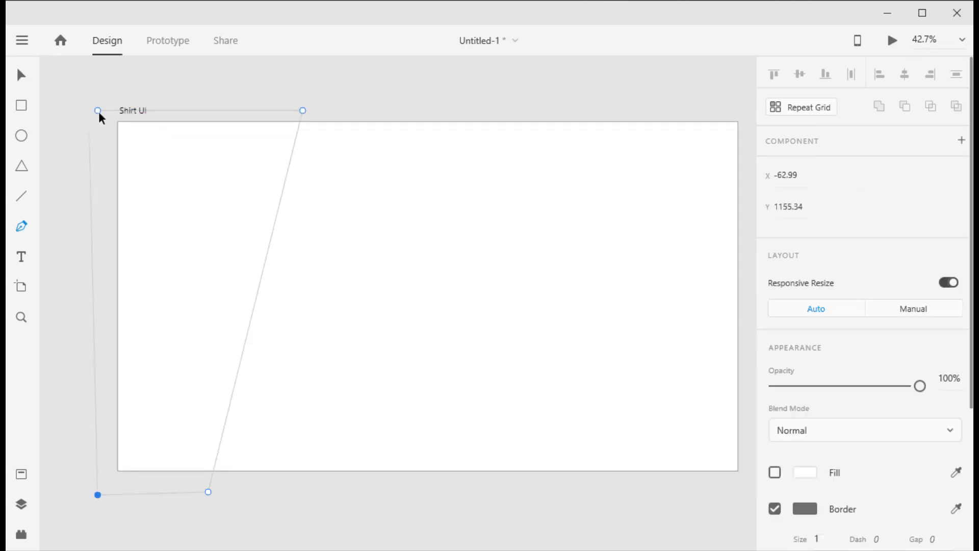
pyautogui.click(98, 110)
pyautogui.press('Escape')
# - Fill the slanted panel with purple 8E44AD
pyautogui.click(805, 472)
pyautogui.write('8E44AD')
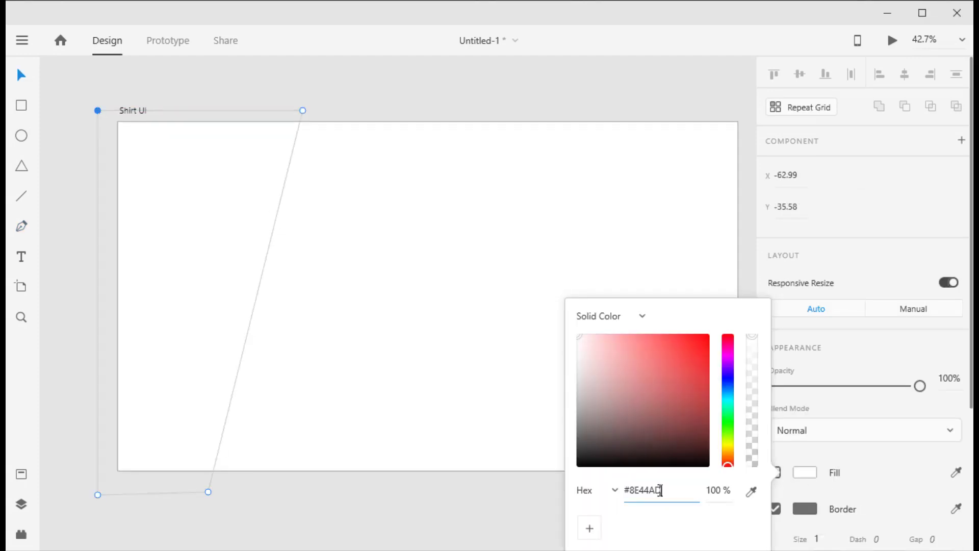
pyautogui.press('Return')
pyautogui.click(274, 81)
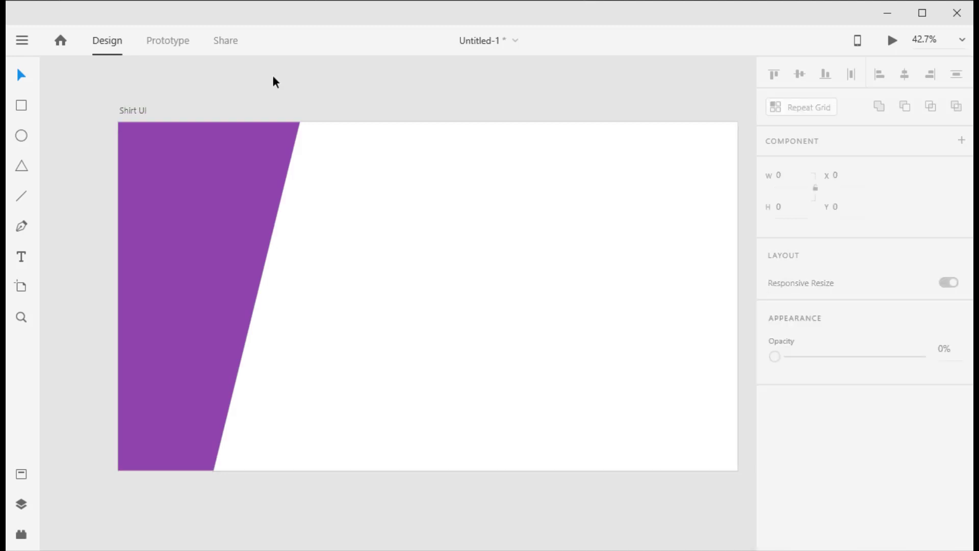
# - Type 'Venom' on the purple panel in Montserrat at size 51
pyautogui.click(147, 142)
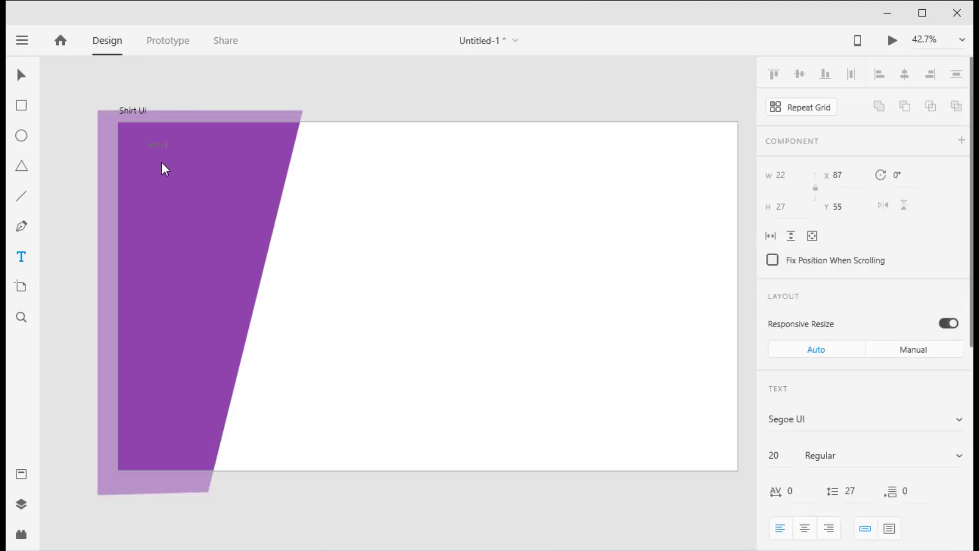
pyautogui.write('Venom')
pyautogui.hotkey('ctrl', 'a')
pyautogui.click(790, 419)
pyautogui.write('Mont')
pyautogui.press('Return')
pyautogui.click(774, 455)
pyautogui.write('51')
pyautogui.press('Return')
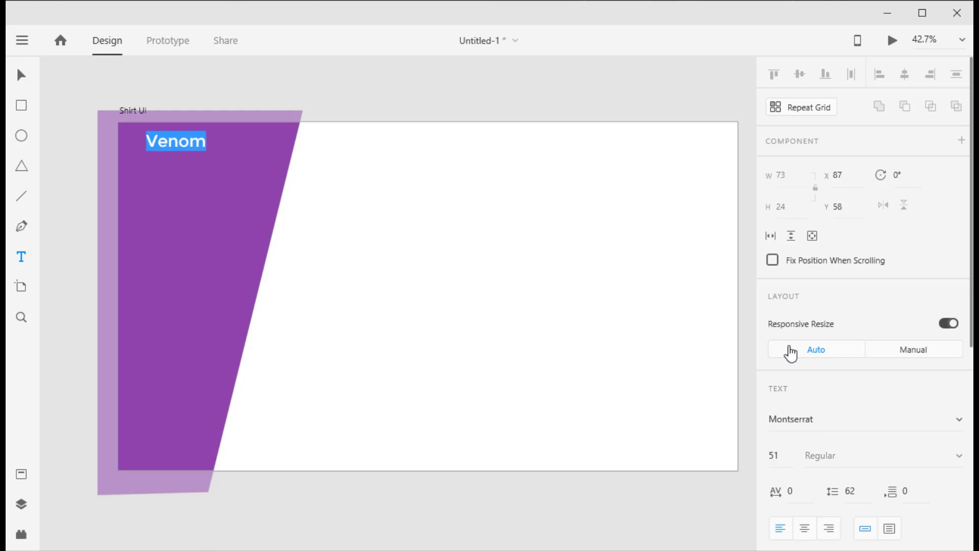
# - Make the brand text uppercase and white, and centre it on the purple panel
pyautogui.scroll(-3, 796, 479)
pyautogui.click(774, 416)
pyautogui.press('Escape')
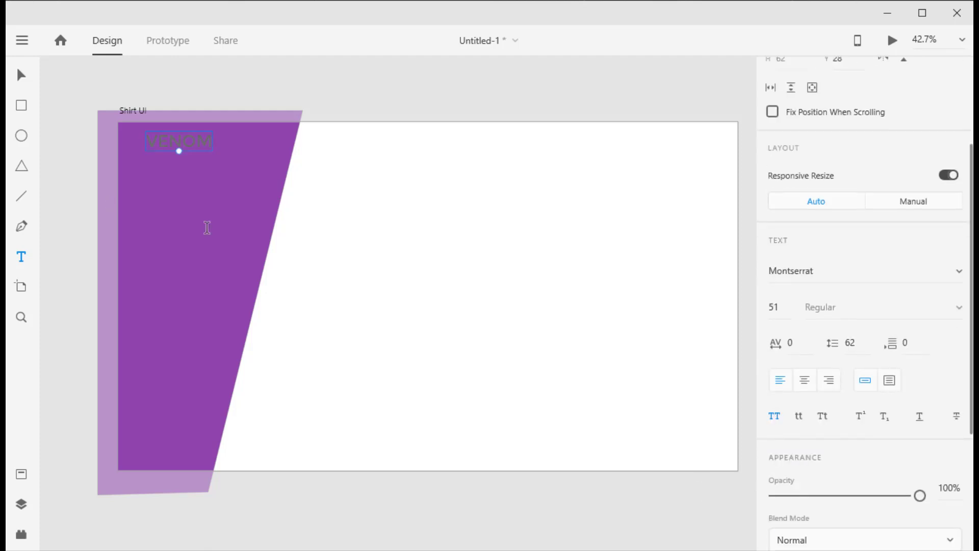
pyautogui.scroll(-3, 800, 379)
pyautogui.click(801, 379)
pyautogui.click(577, 278)
pyautogui.click(195, 146)
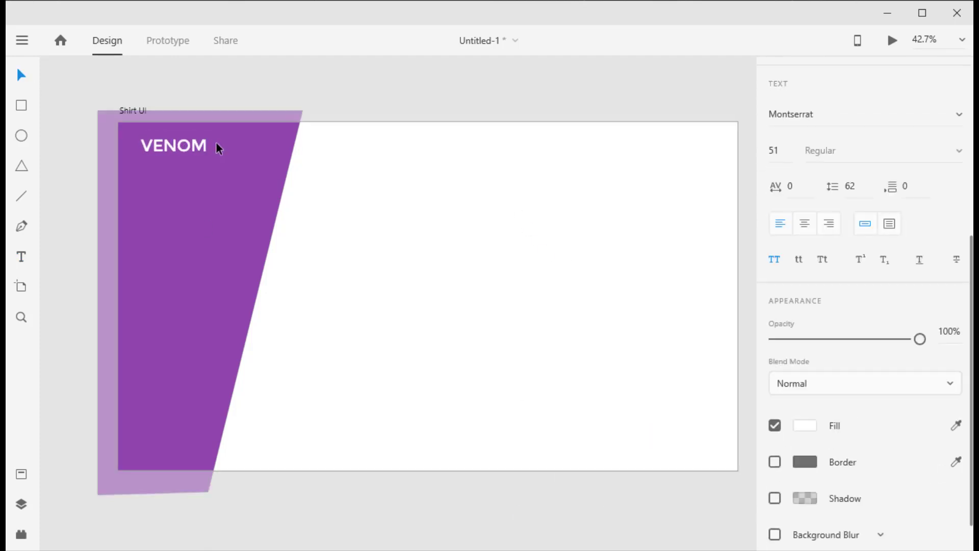
pyautogui.moveTo(216, 145); pyautogui.dragTo(243, 144)
pyautogui.click(372, 75)
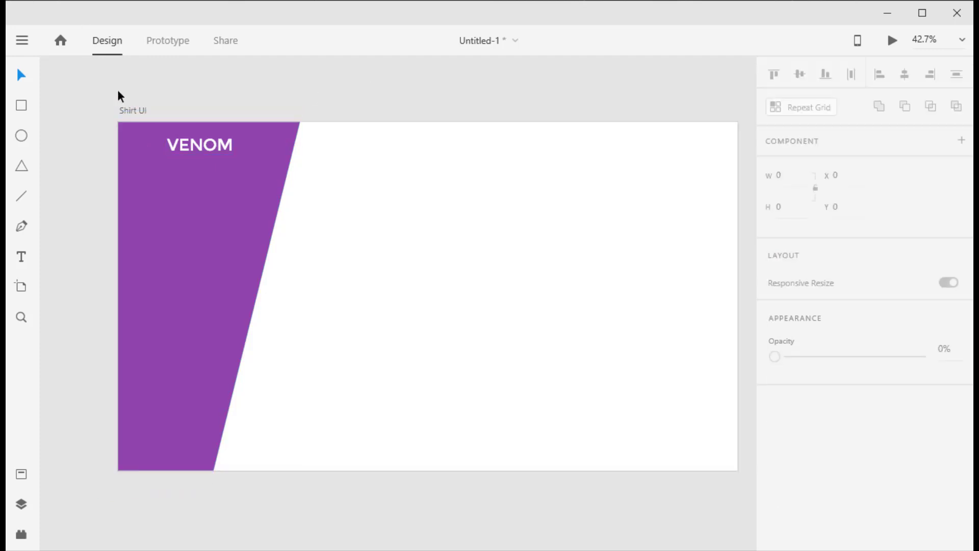
# - Draw thick white lines left of VENOM and space three evenly as a menu icon
pyautogui.scroll(5, 136, 134)
pyautogui.press('l')
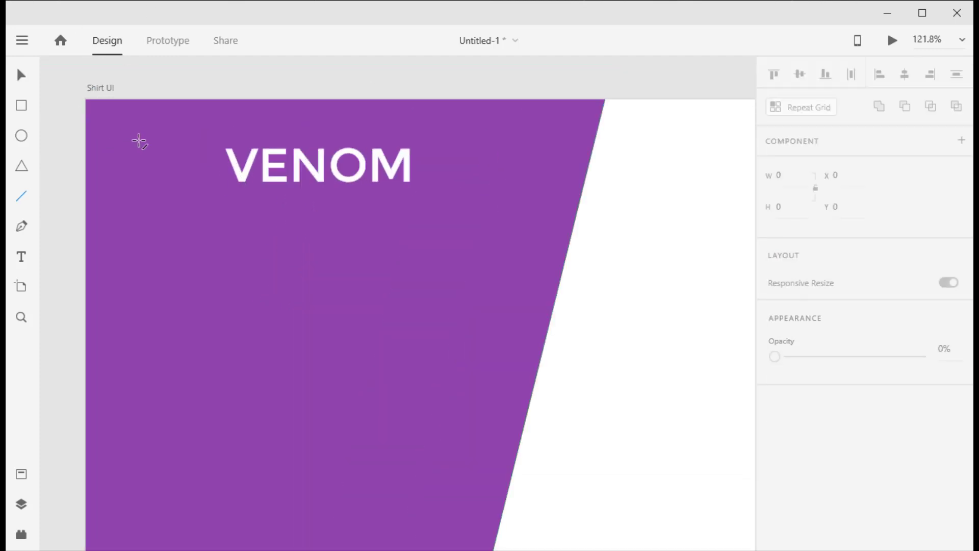
pyautogui.moveTo(106, 141); pyautogui.dragTo(142, 141)
pyautogui.scroll(-3, 811, 404)
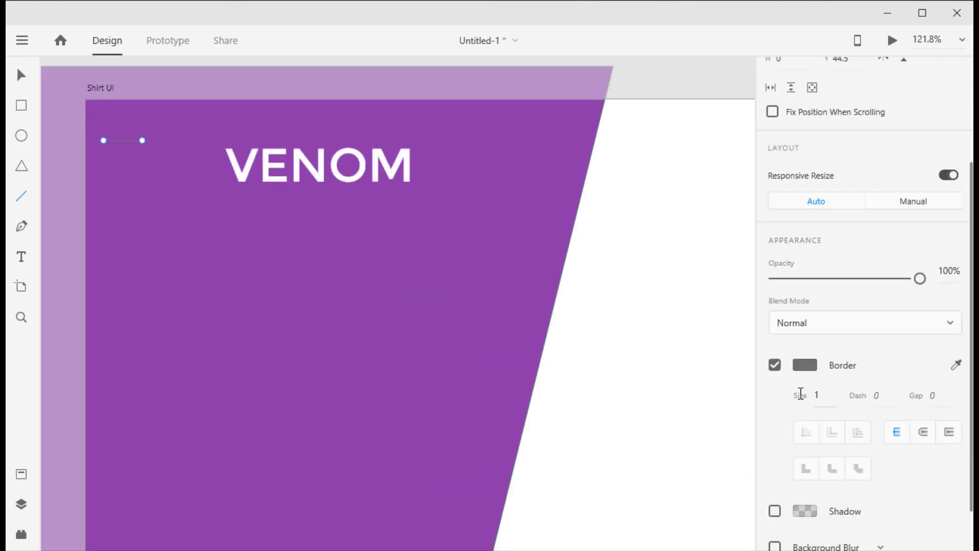
pyautogui.click(805, 365)
pyautogui.write('ffffff')
pyautogui.doubleClick(818, 395)
pyautogui.write('2')
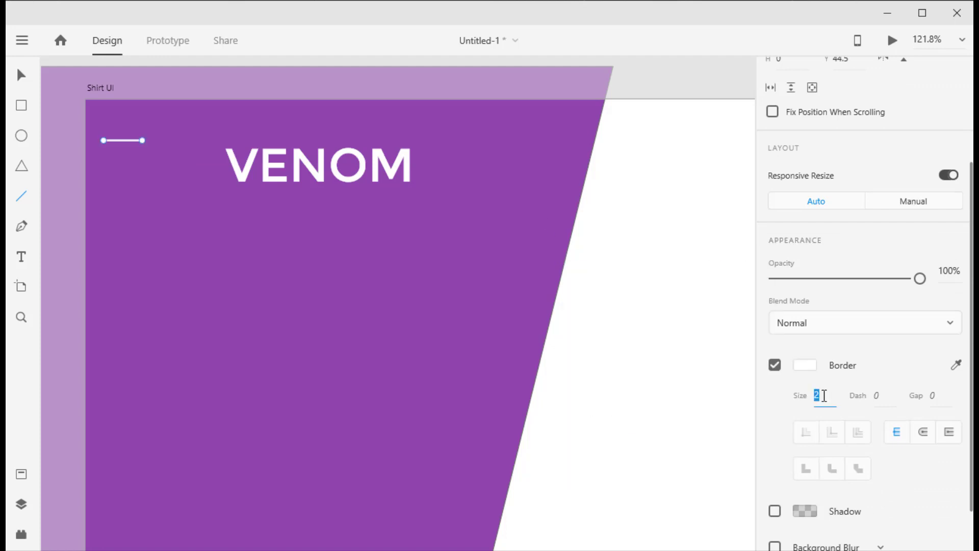
pyautogui.write('v')
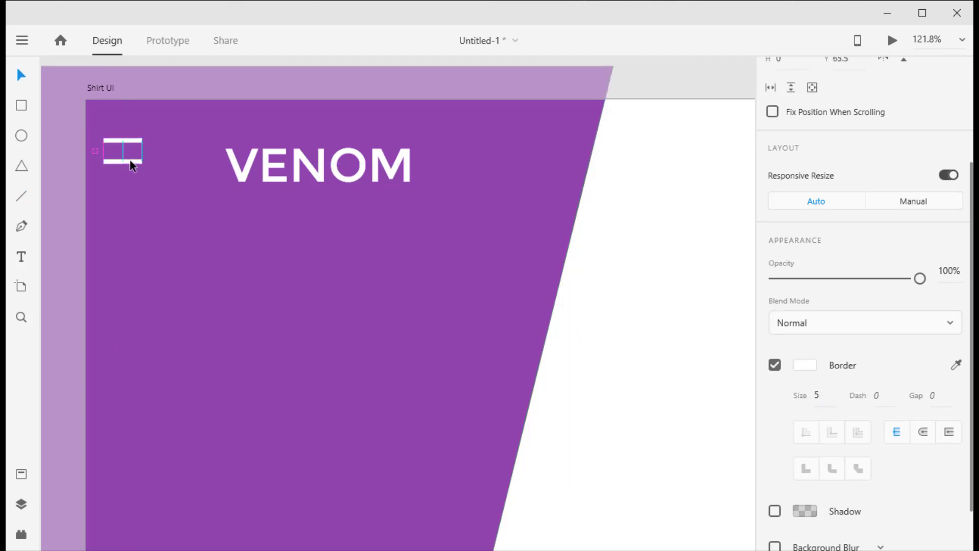
pyautogui.moveTo(133, 164); pyautogui.dragTo(131, 157)
pyautogui.click(155, 213)
pyautogui.hotkey('ctrl', '0')
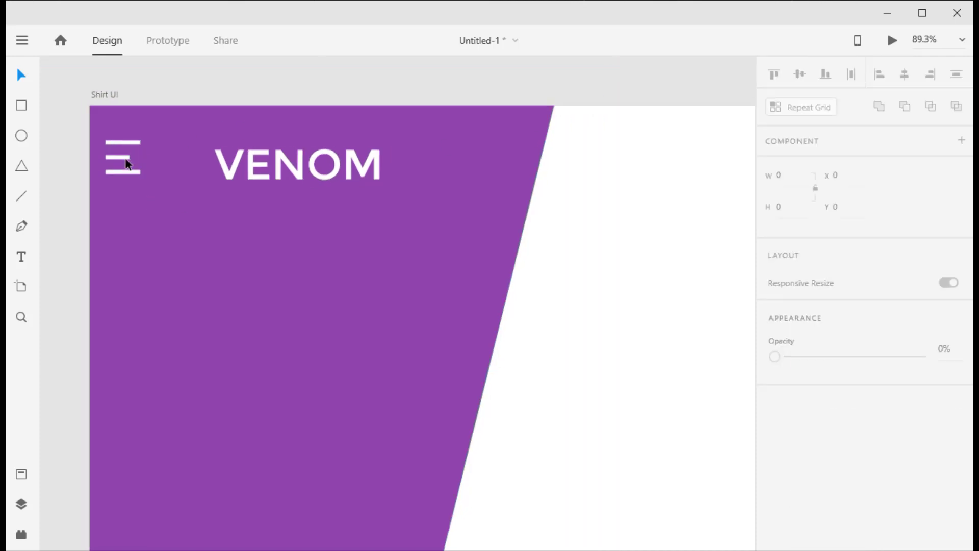
# - Copy VENOM into the header as a smaller black 'HOME' label
pyautogui.moveTo(206, 157); pyautogui.dragTo(409, 160)
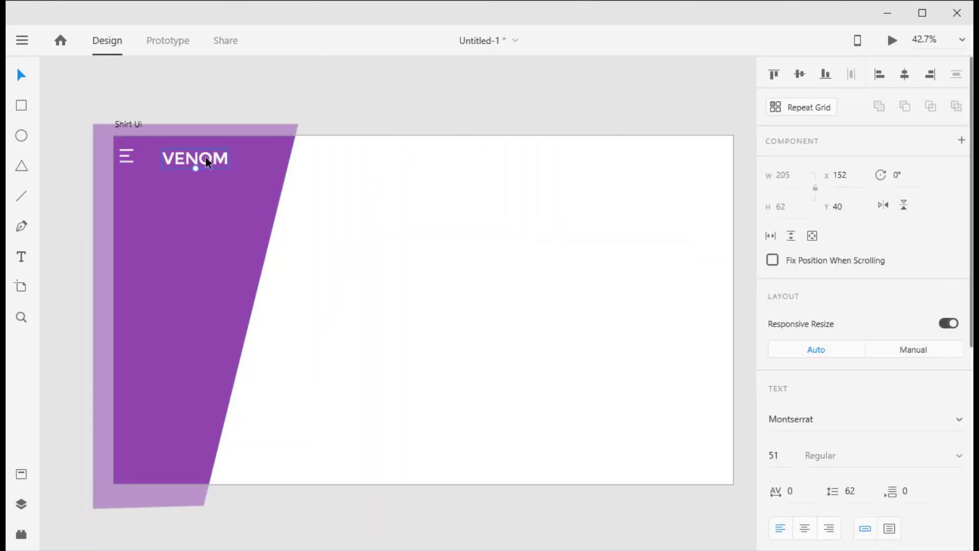
pyautogui.scroll(-5, 818, 466)
pyautogui.click(805, 380)
pyautogui.write('000000')
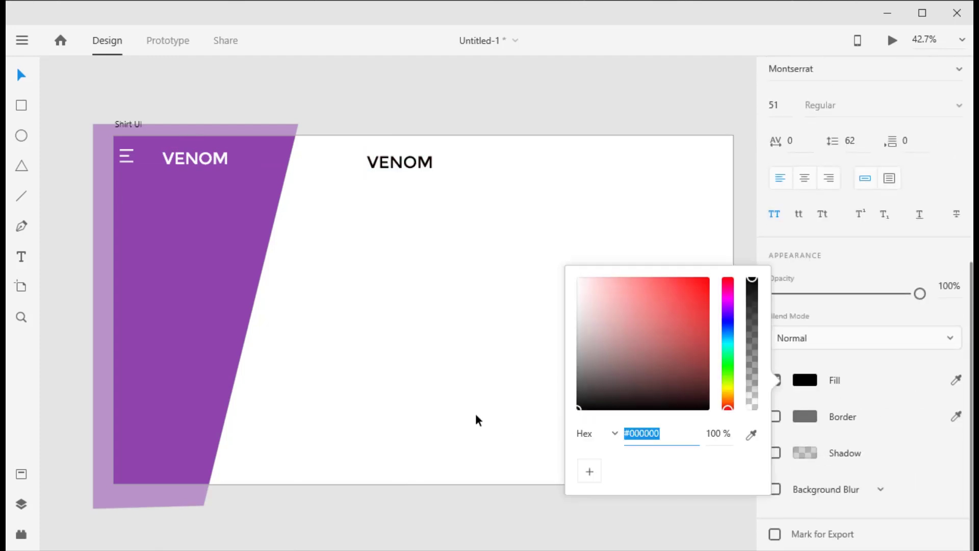
pyautogui.click(400, 161)
pyautogui.doubleClick(400, 162)
pyautogui.write('HOME')
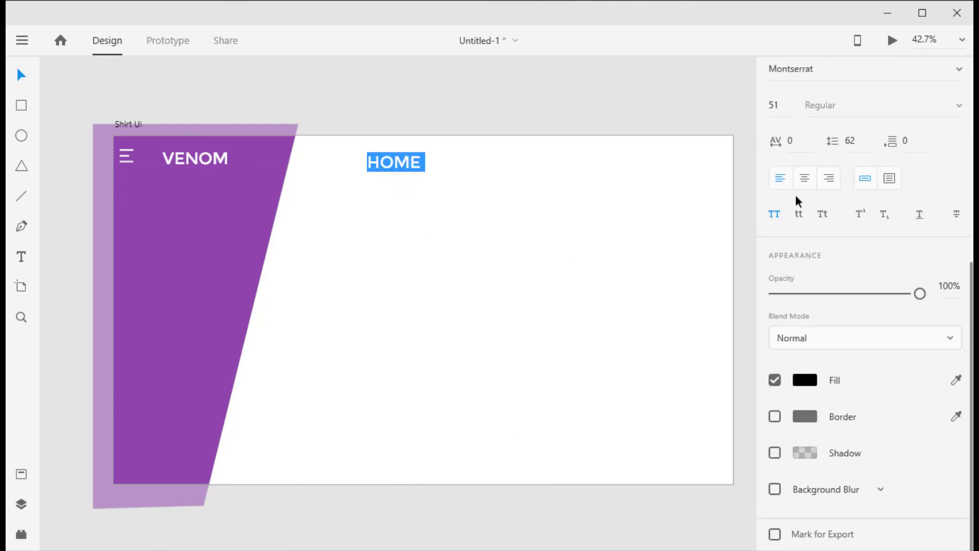
pyautogui.scroll(5, 799, 200)
pyautogui.press('Down')
pyautogui.press('Down')
pyautogui.press('Down')
pyautogui.press('Escape')
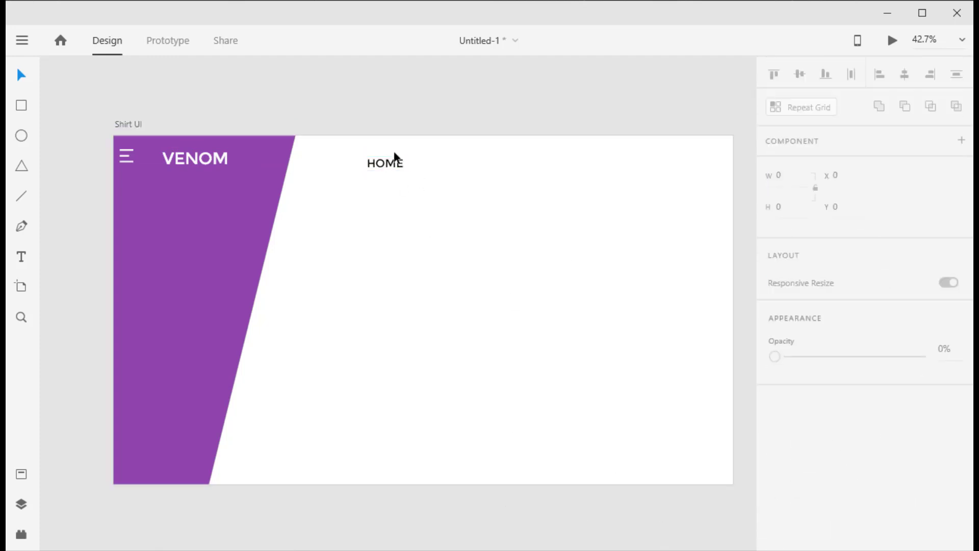
# - Duplicate HOME and retype the copies as 'SHOP' and 'SUPPORT'
pyautogui.click(393, 163)
pyautogui.moveTo(392, 164); pyautogui.dragTo(540, 168)
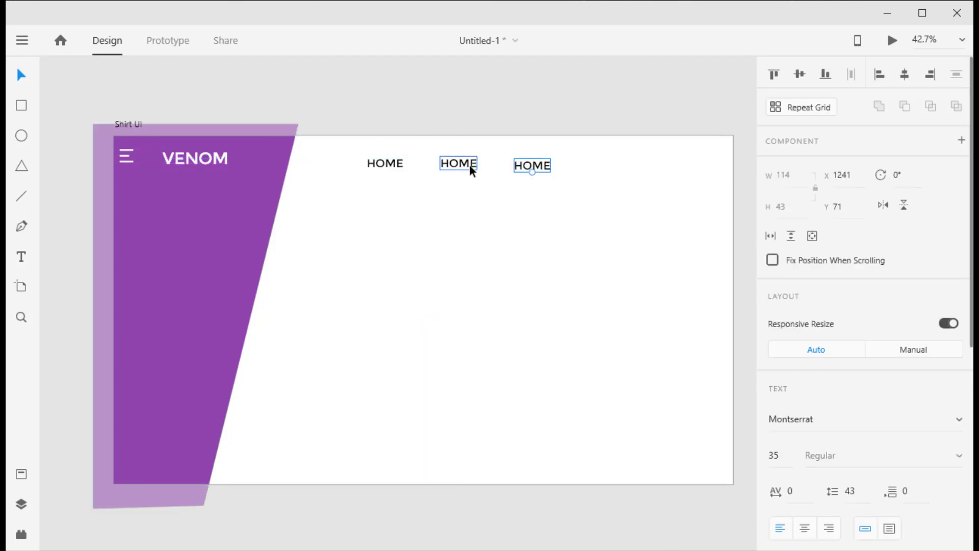
pyautogui.doubleClick(471, 168)
pyautogui.write('HOP')
pyautogui.doubleClick(541, 165)
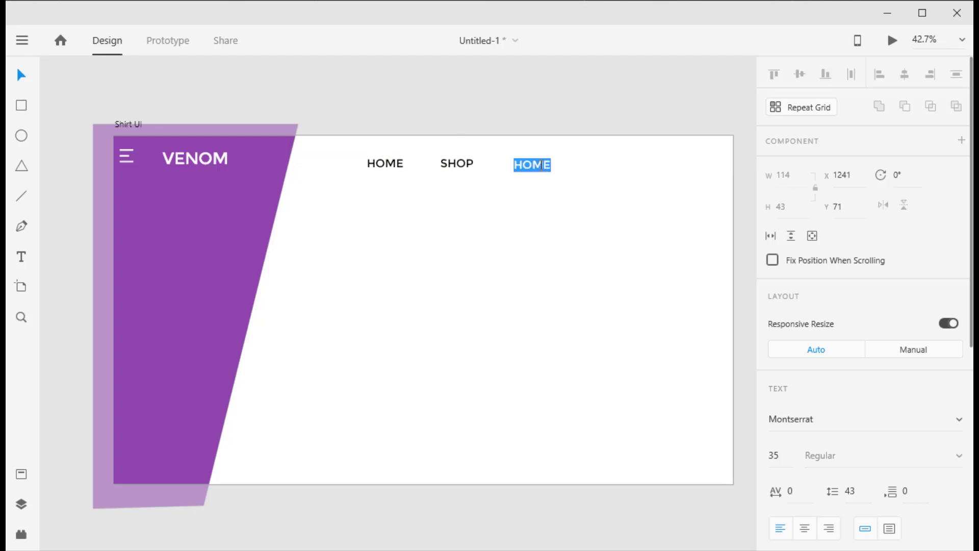
pyautogui.write('SUPPORT')
pyautogui.doubleClick(563, 162)
pyautogui.doubleClick(554, 166)
pyautogui.press('Escape')
# - Line up HOME, SHOP and SUPPORT evenly along the header
pyautogui.moveTo(541, 160)
pyautogui.mouseDown()
pyautogui.moveTo(510, 160)
pyautogui.moveTo(536, 156)
pyautogui.mouseUp()
pyautogui.keyDown('shift'); pyautogui.click(454, 164); pyautogui.keyUp('shift')
pyautogui.keyDown('shift'); pyautogui.click(385, 163); pyautogui.keyUp('shift')
pyautogui.click(537, 181)
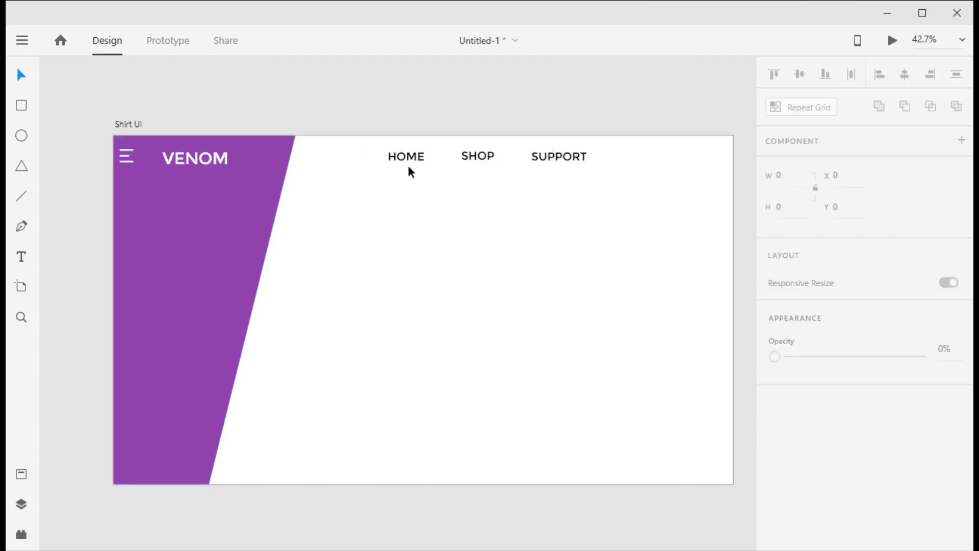
pyautogui.scroll(5, 409, 168)
# - Draw a line under HOME with border colour 8E44AD and size 5
pyautogui.moveTo(350, 175)
pyautogui.mouseDown()
pyautogui.moveTo(453, 166)
pyautogui.moveTo(454, 175)
pyautogui.mouseUp()
pyautogui.click(811, 513)
pyautogui.write('8E44AD')
pyautogui.press('Return')
pyautogui.scroll(-3, 817, 510)
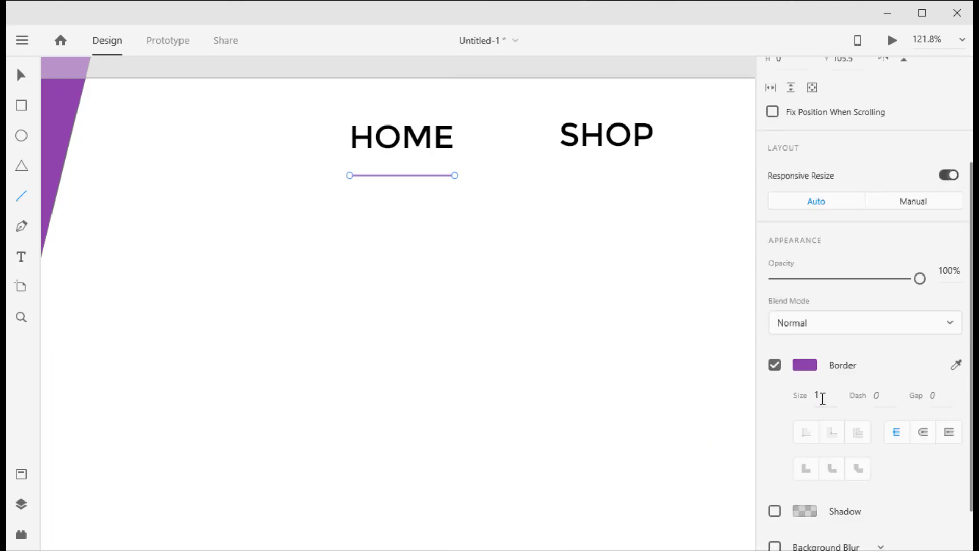
pyautogui.doubleClick(817, 395)
pyautogui.write('5')
# - Adjust the underline's ends so it runs perfectly horizontal beneath HOME
pyautogui.moveTo(455, 175); pyautogui.dragTo(454, 174)
pyautogui.moveTo(350, 175); pyautogui.dragTo(349, 177)
pyautogui.moveTo(454, 171); pyautogui.dragTo(454, 174)
pyautogui.click(479, 181)
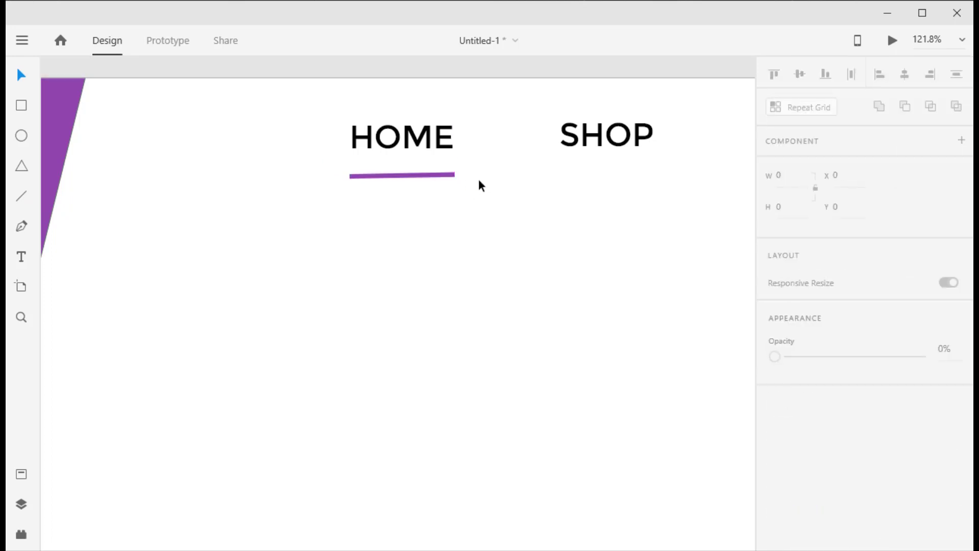
pyautogui.click(346, 176)
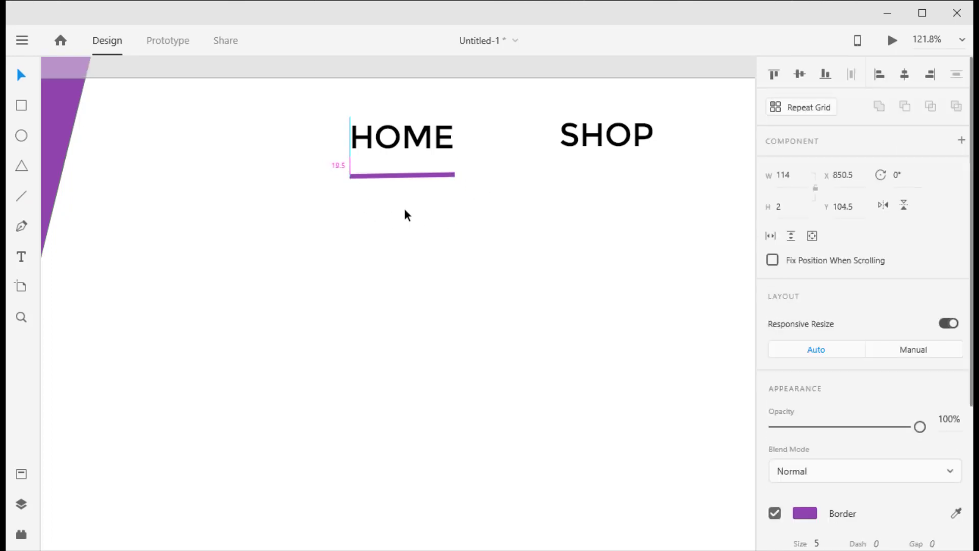
pyautogui.click(418, 197)
pyautogui.click(440, 175)
pyautogui.moveTo(454, 173); pyautogui.dragTo(455, 178)
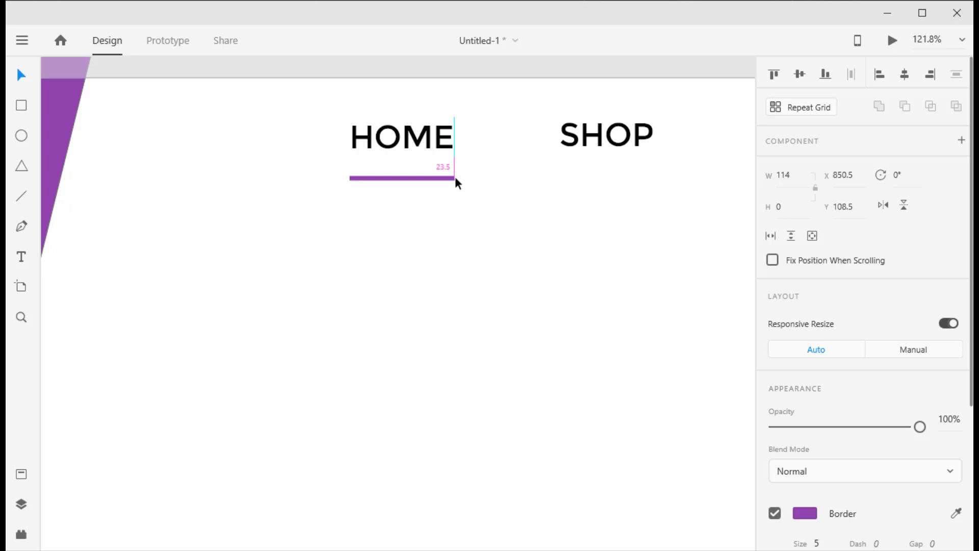
# - Move the purple underline back under HOME and nudge it up closer to the word
pyautogui.click(801, 76)
pyautogui.hotkey('ctrl', 'z')
pyautogui.click(905, 75)
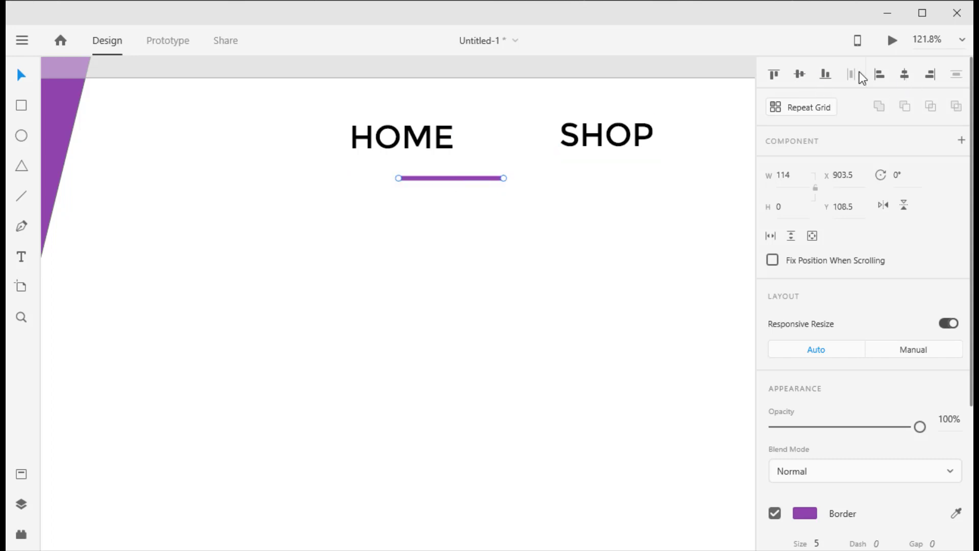
pyautogui.click(801, 75)
pyautogui.hotkey('ctrl', 'z')
pyautogui.moveTo(419, 176); pyautogui.dragTo(422, 175)
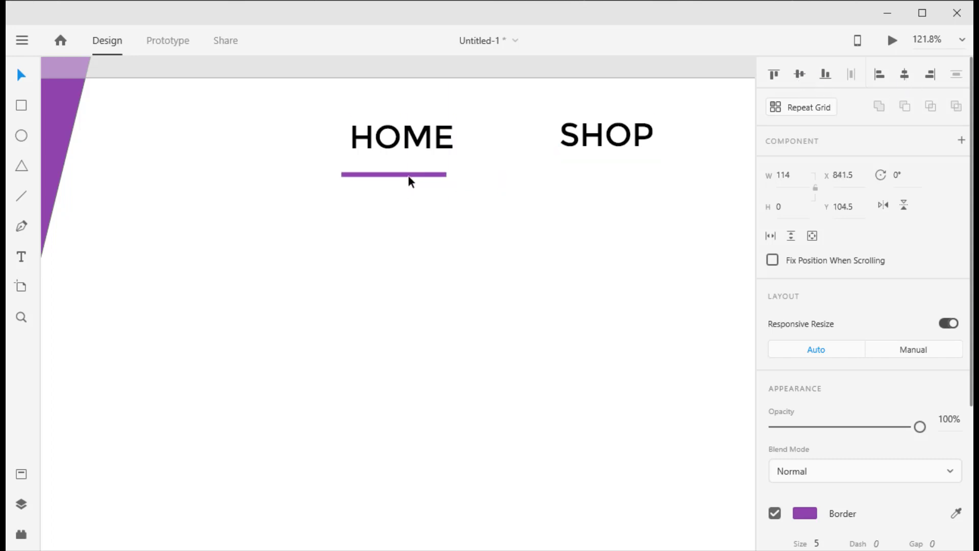
pyautogui.click(445, 193)
pyautogui.scroll(-10, 219, 133)
pyautogui.click(273, 146)
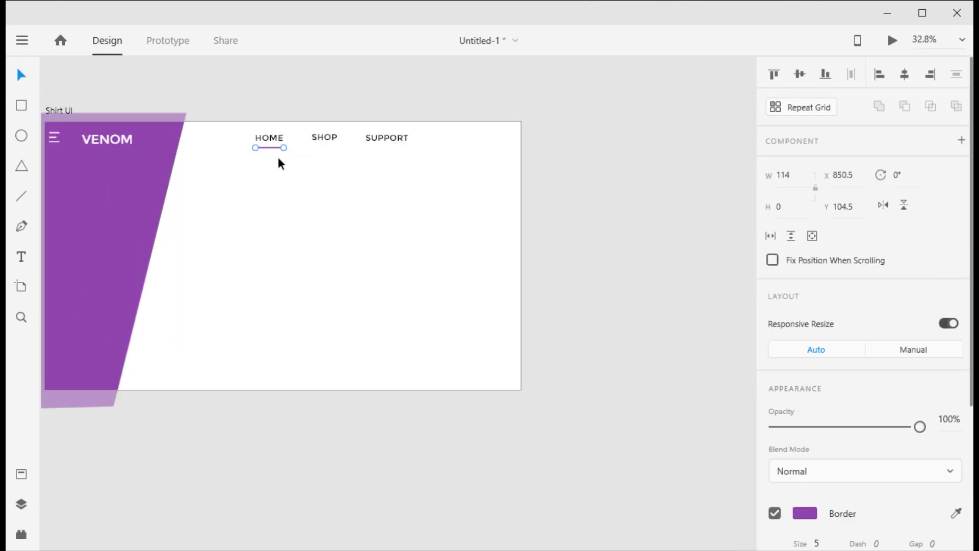
pyautogui.press('Up')
pyautogui.press('Up')
pyautogui.press('Up')
pyautogui.click(284, 153)
# - Paste the olive shirt photo onto the purple panel and enlarge it slightly
pyautogui.moveTo(61, 112); pyautogui.dragTo(223, 160)
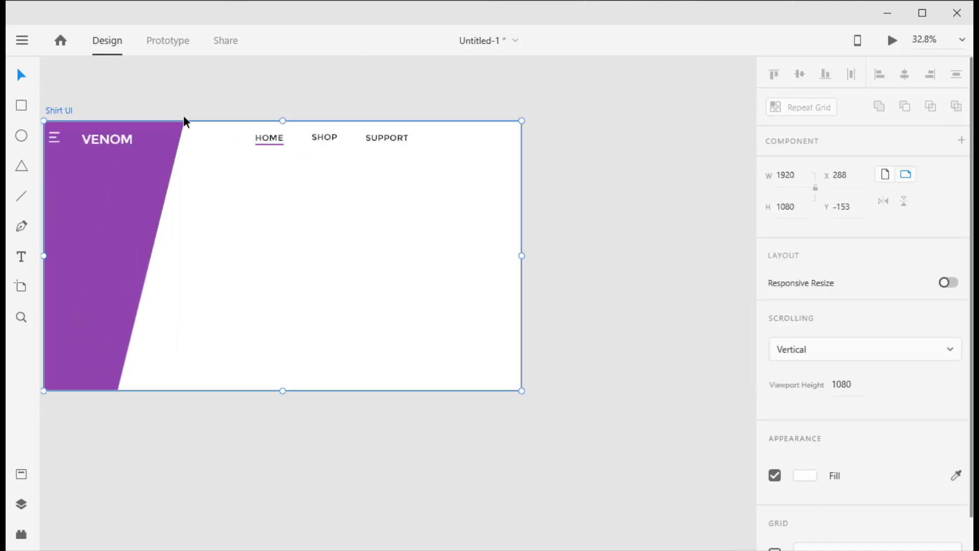
pyautogui.scroll(2, 397, 231)
pyautogui.click(107, 400)
pyautogui.hotkey('ctrl', 'v')
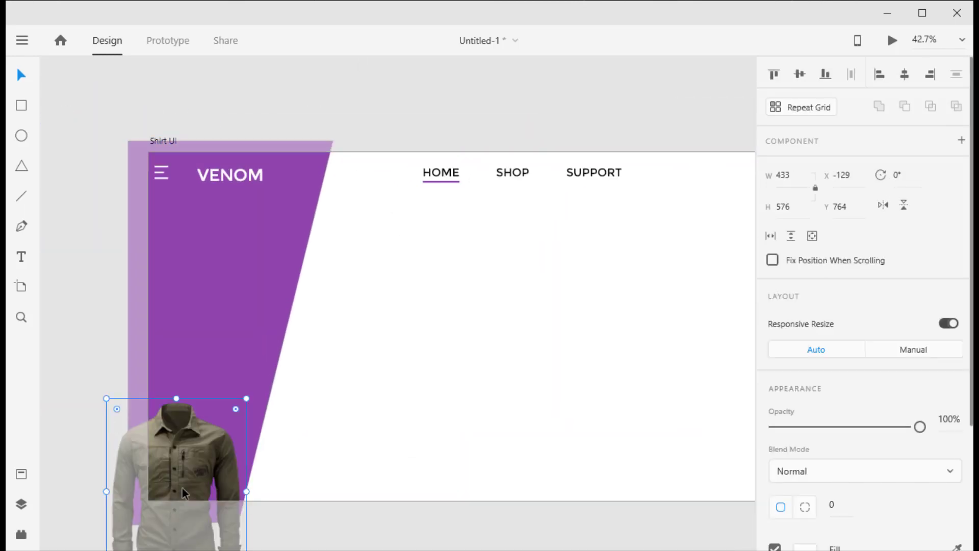
pyautogui.moveTo(276, 370); pyautogui.dragTo(271, 308)
pyautogui.moveTo(357, 418); pyautogui.dragTo(381, 451)
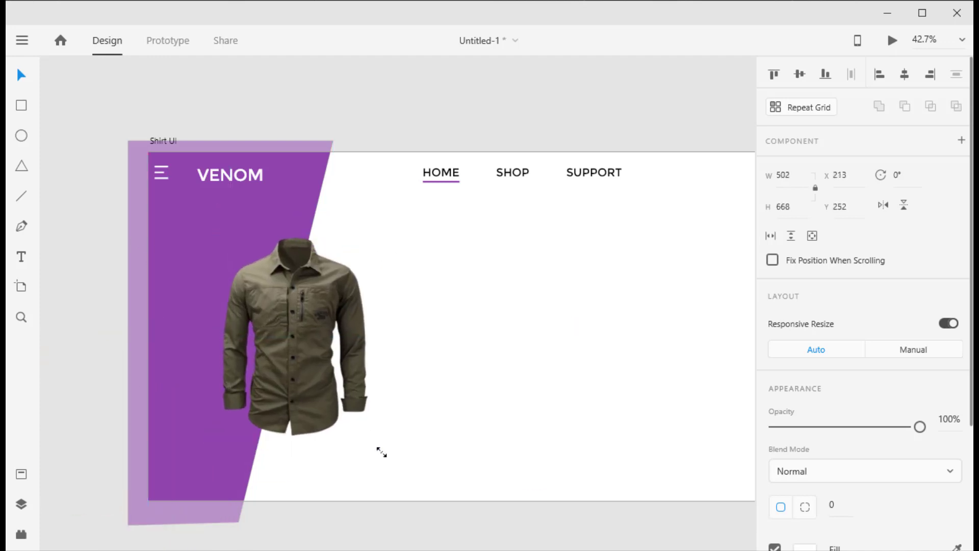
pyautogui.moveTo(292, 339); pyautogui.dragTo(297, 330)
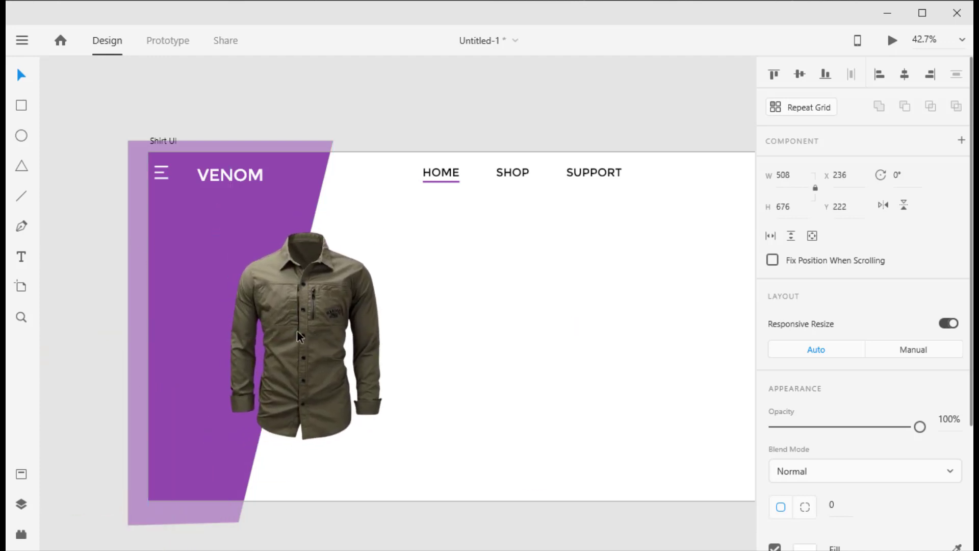
pyautogui.click(443, 288)
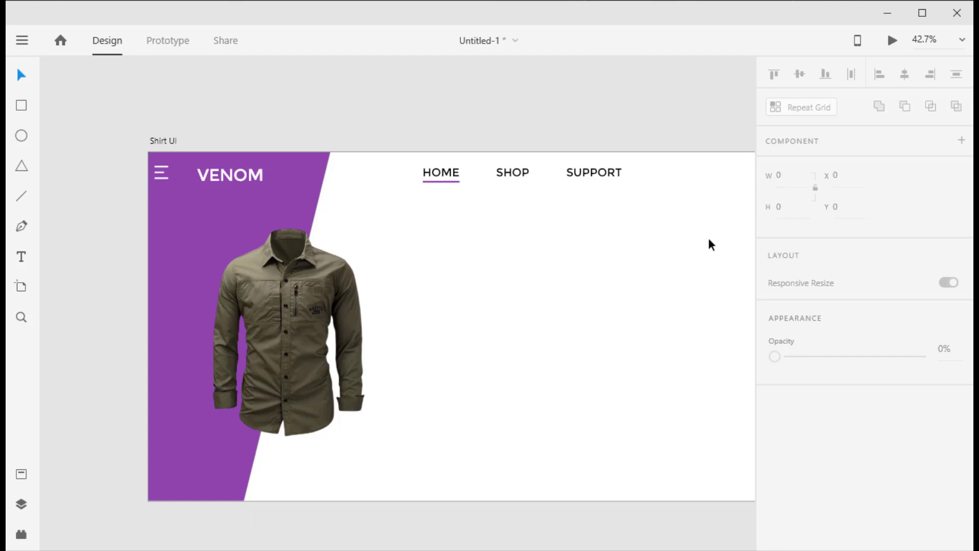
pyautogui.rightClick(561, 430)
# - Copy SUPPORT below the navigation and retype it as 'TURNDOWN COLLAR ZIPPER' at size 42
pyautogui.moveTo(595, 172)
pyautogui.mouseDown()
pyautogui.moveTo(582, 218)
pyautogui.moveTo(491, 261)
pyautogui.mouseUp()
pyautogui.doubleClick(492, 261)
pyautogui.write('TURNDOWN COLLAR ZIPPER')
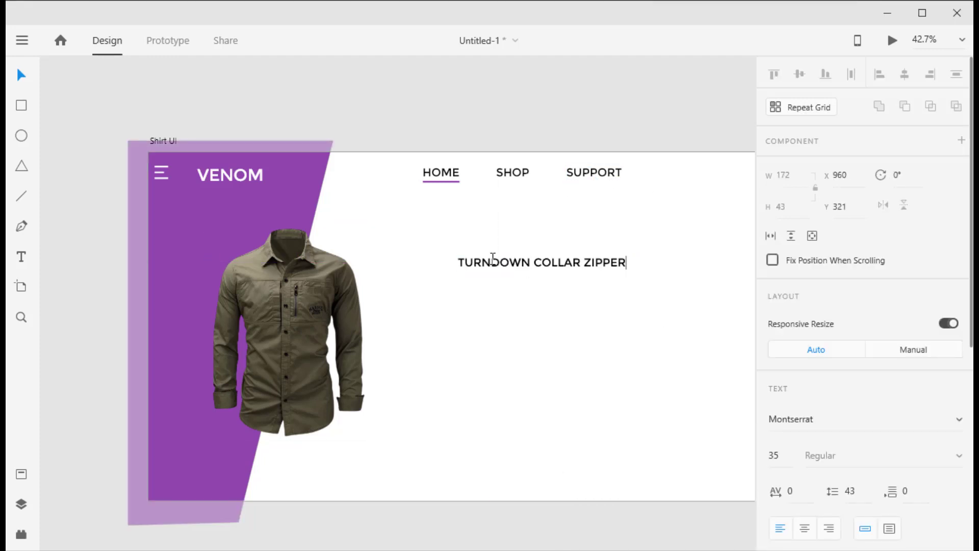
pyautogui.press('Escape')
pyautogui.click(773, 455)
pyautogui.write('42')
pyautogui.press('Return')
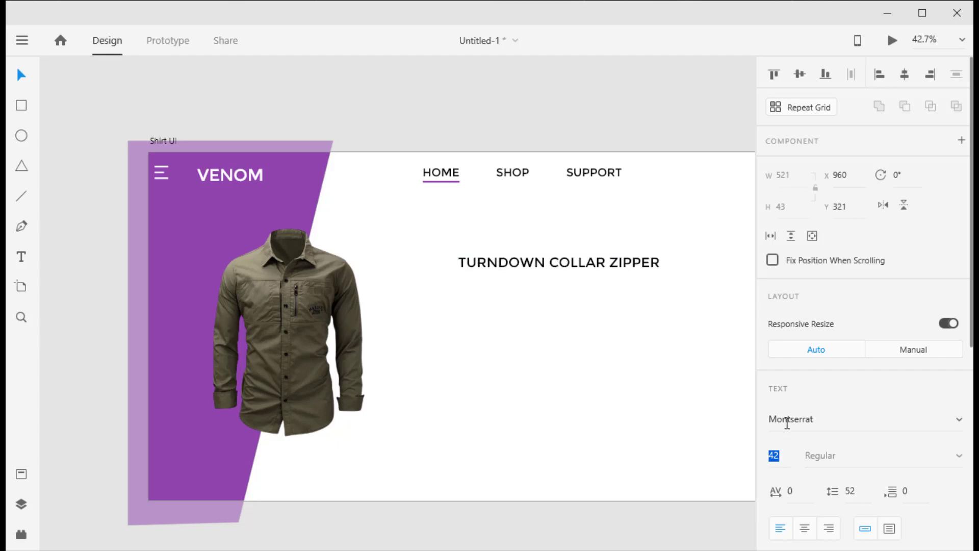
# - Add a red (FF0000) '$35.00' price aligned under the title
pyautogui.moveTo(623, 262)
pyautogui.mouseDown()
pyautogui.moveTo(594, 273)
pyautogui.moveTo(578, 306)
pyautogui.mouseUp()
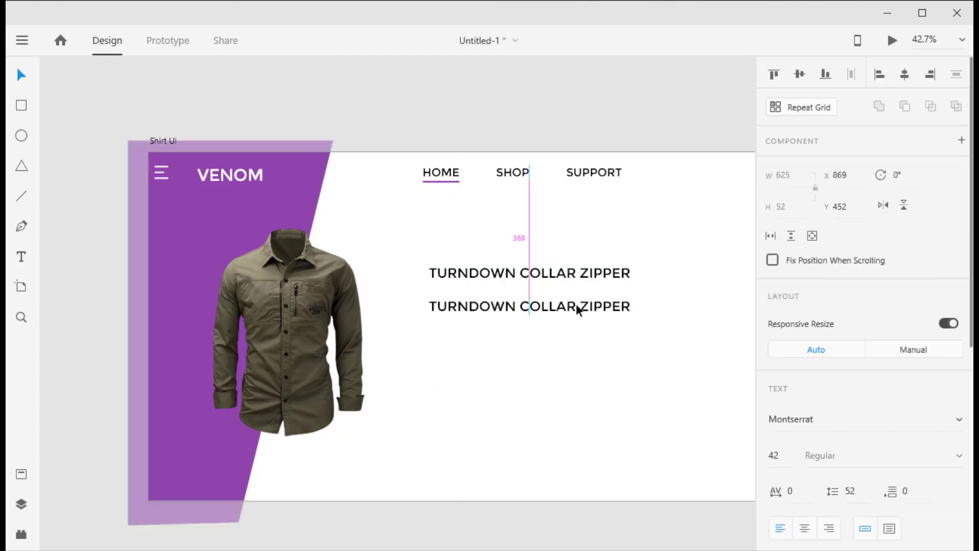
pyautogui.doubleClick(578, 306)
pyautogui.write('$35')
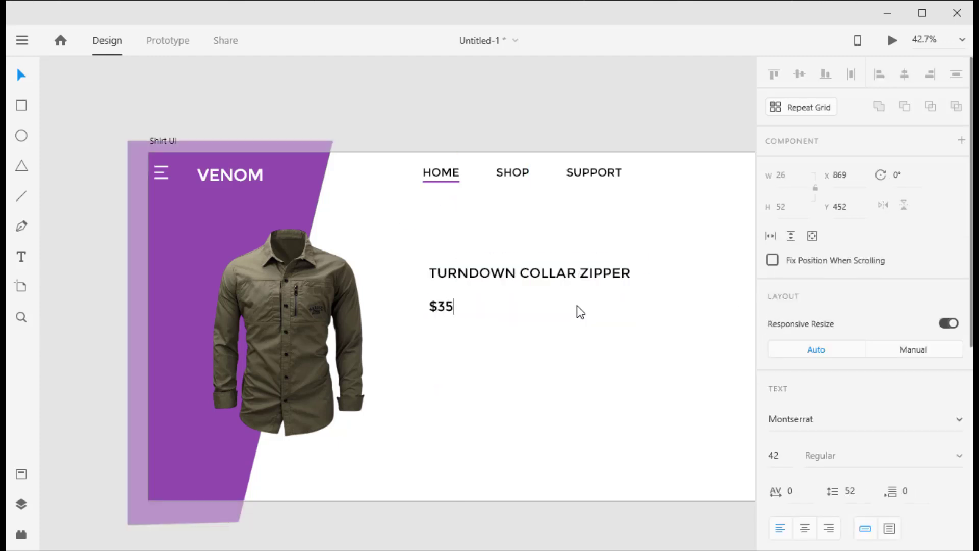
pyautogui.write('.00')
pyautogui.press('Escape')
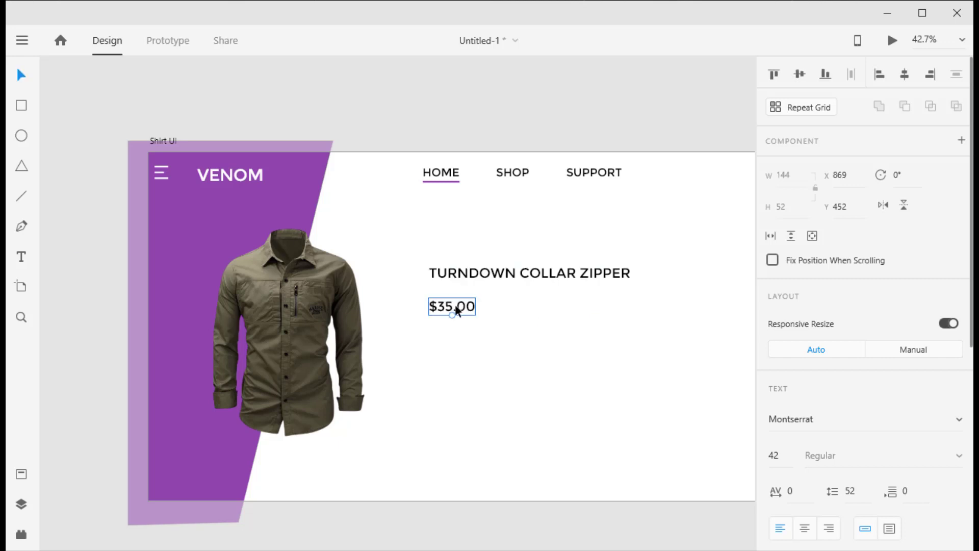
pyautogui.moveTo(455, 306); pyautogui.dragTo(460, 301)
pyautogui.scroll(-5, 857, 415)
pyautogui.click(805, 437)
pyautogui.write('FF0000')
pyautogui.press('Return')
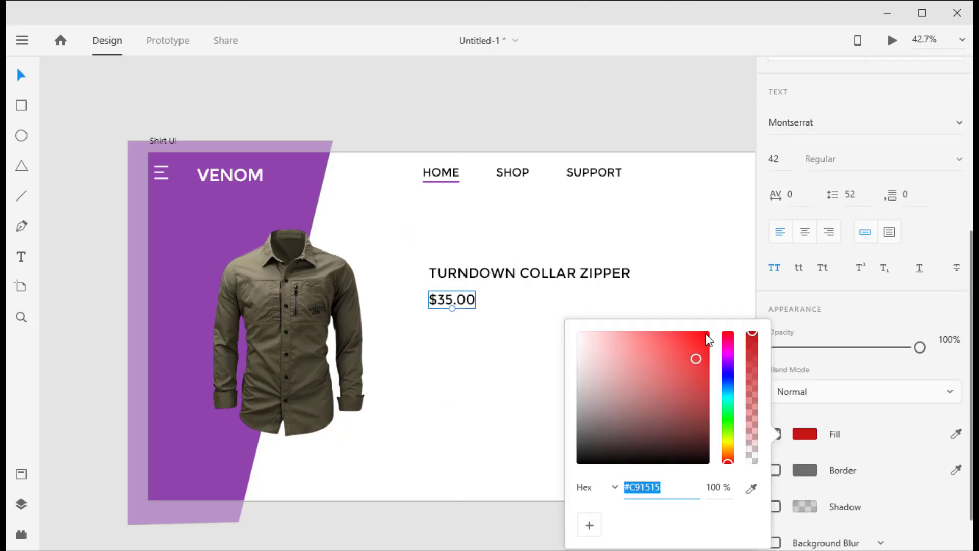
pyautogui.click(404, 395)
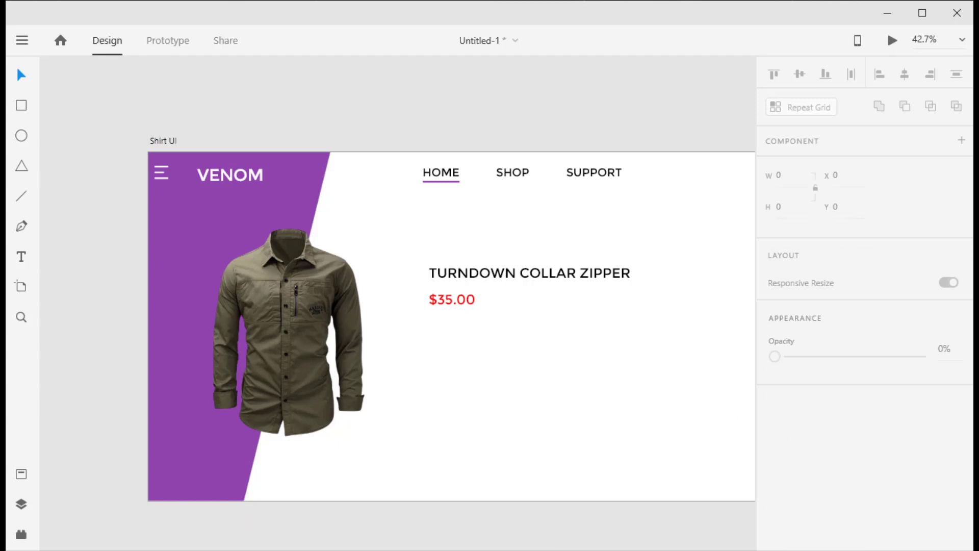
# - Paste the product description below the price at font size 21
pyautogui.moveTo(509, 276); pyautogui.dragTo(515, 322)
pyautogui.doubleClick(515, 323)
pyautogui.hotkey('ctrl', 'v')
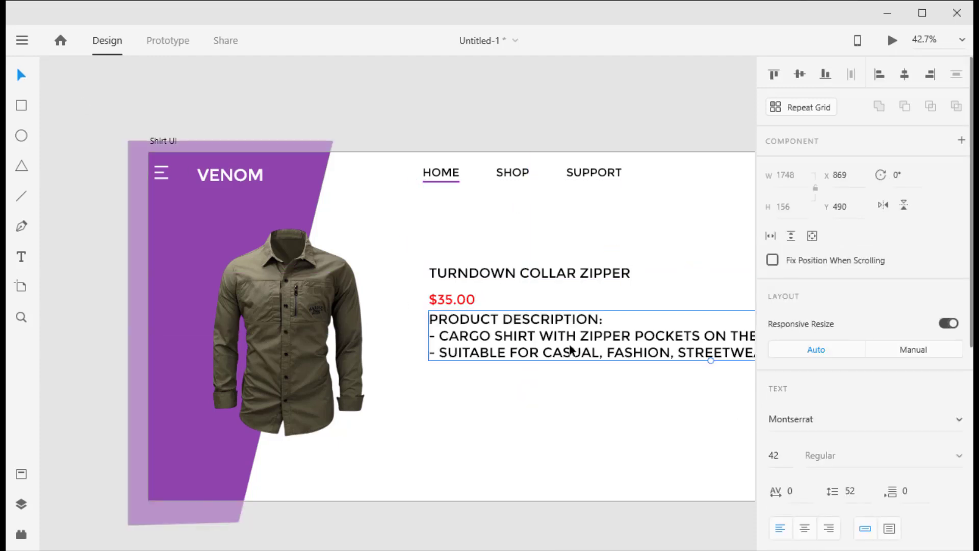
pyautogui.press('BackSpace')
pyautogui.press('BackSpace')
pyautogui.write('21')
pyautogui.press('Return')
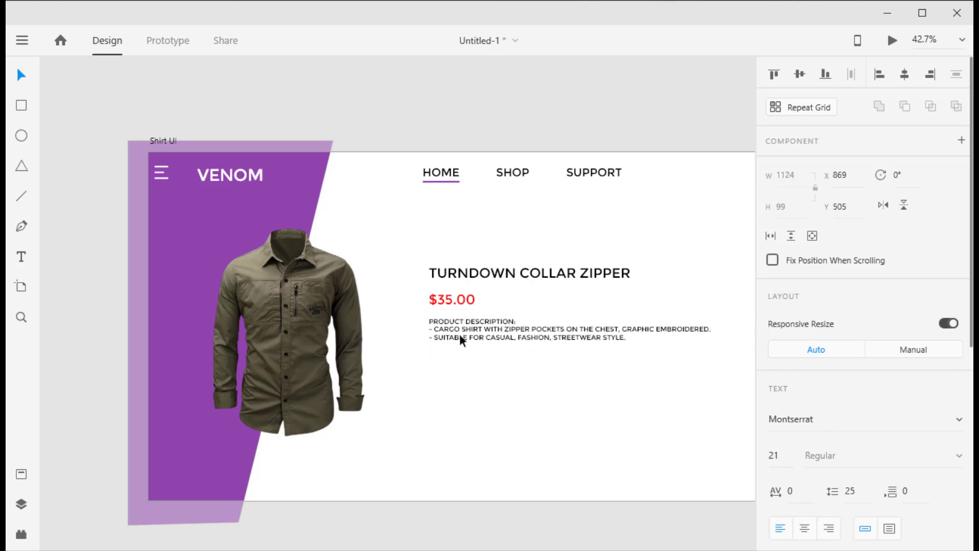
pyautogui.press('Down')
pyautogui.press('Down')
pyautogui.press('Down')
pyautogui.press('Down')
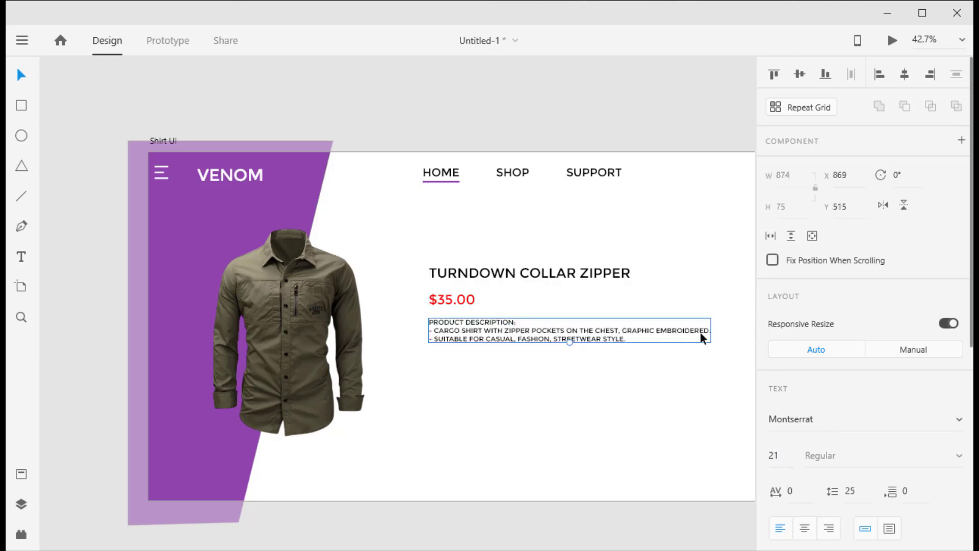
pyautogui.click(576, 385)
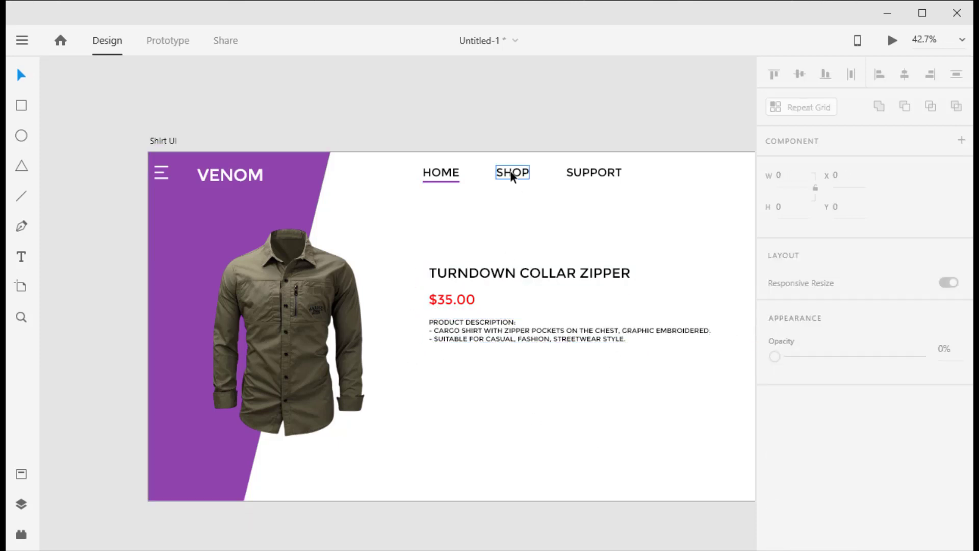
pyautogui.moveTo(511, 176)
pyautogui.mouseDown()
pyautogui.moveTo(435, 377)
pyautogui.moveTo(438, 360)
pyautogui.mouseUp()
# - Retype the copied text as COLOR and draw a circle beside it
pyautogui.doubleClick(437, 361)
pyautogui.write('COLOR')
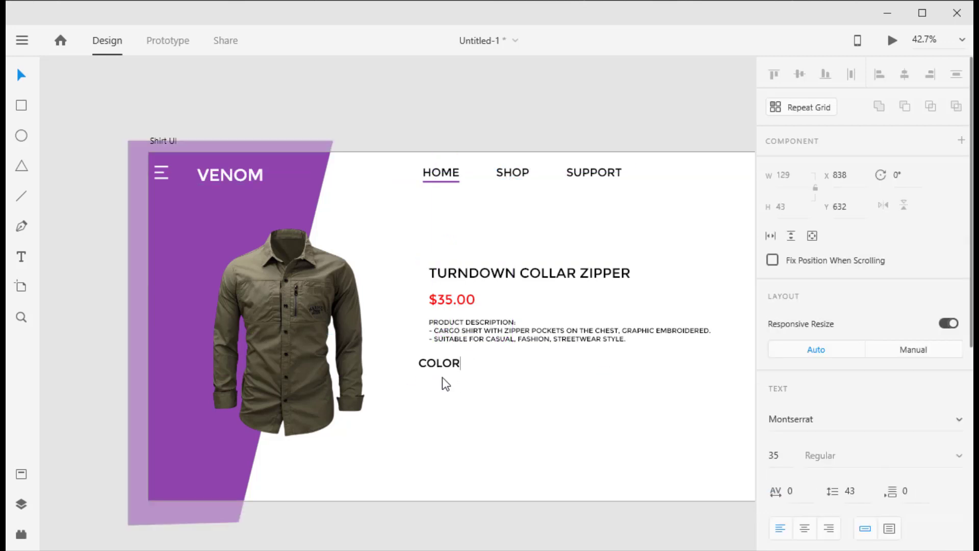
pyautogui.click(20, 135)
pyautogui.moveTo(496, 357)
pyautogui.mouseDown()
pyautogui.moveTo(538, 404)
pyautogui.moveTo(536, 396)
pyautogui.mouseUp()
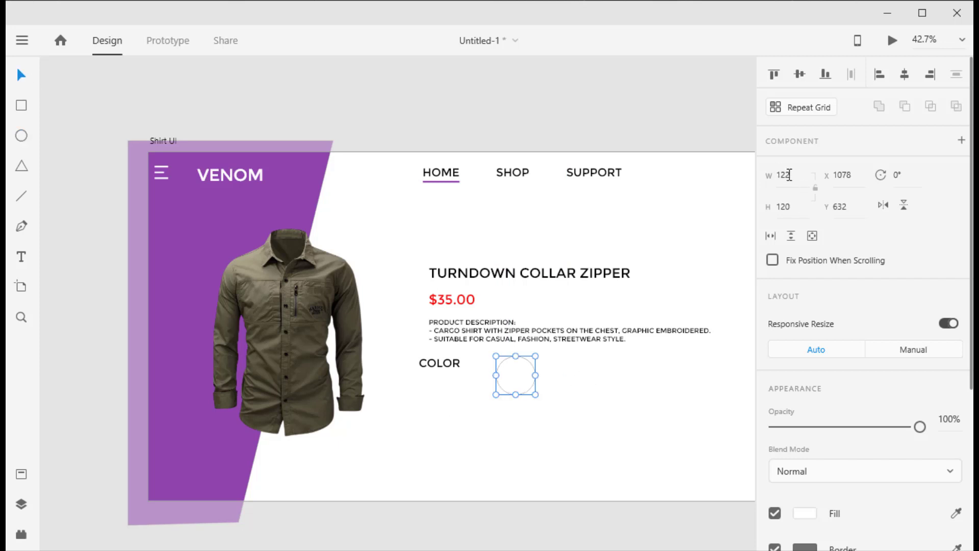
# - Resize the circle to 60 x 60
pyautogui.press('Return')
pyautogui.doubleClick(797, 206)
pyautogui.write('70')
pyautogui.press('Return')
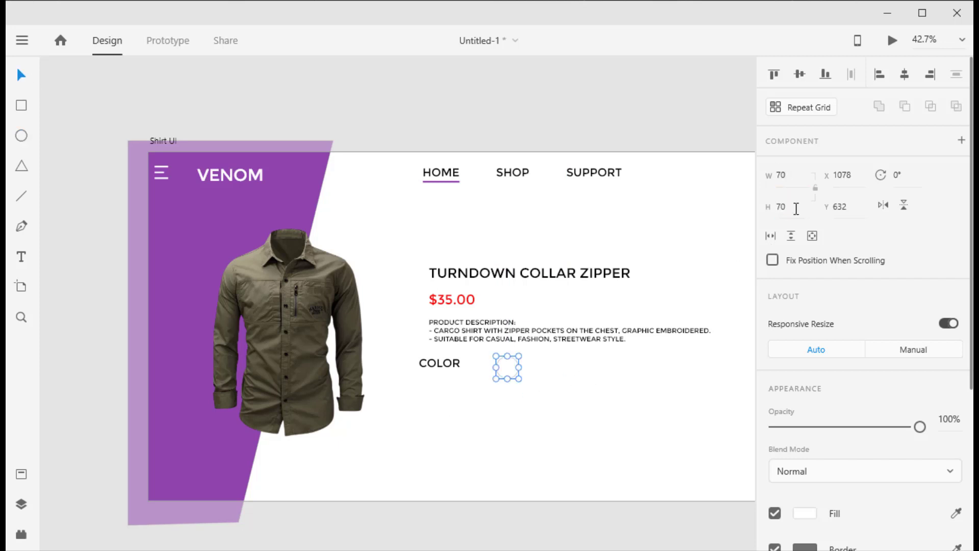
pyautogui.write('60')
pyautogui.press('Return')
pyautogui.doubleClick(796, 206)
pyautogui.write('60')
pyautogui.press('Return')
# - Give the circle a bright red fill and a thicker cyan border
pyautogui.scroll(-2, 807, 444)
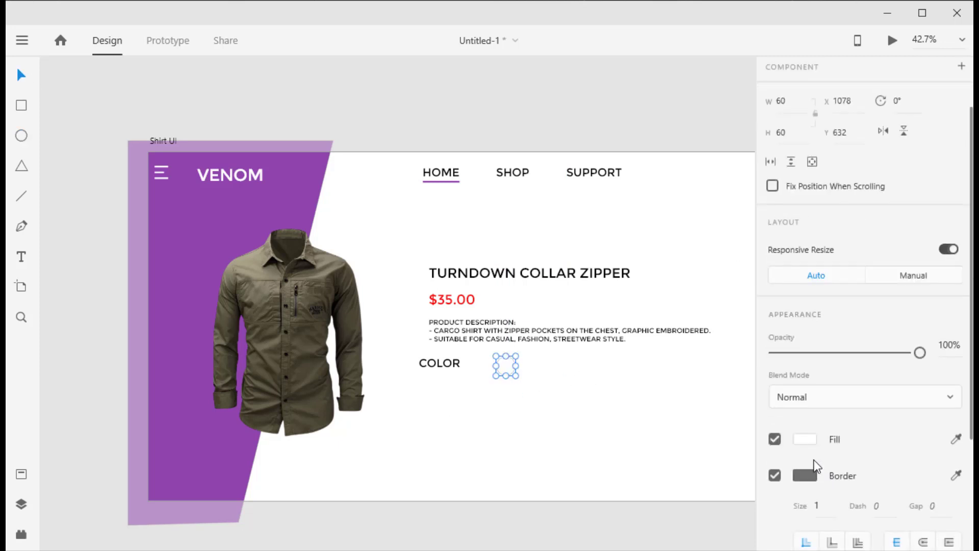
pyautogui.click(805, 440)
pyautogui.click(691, 407)
pyautogui.click(702, 344)
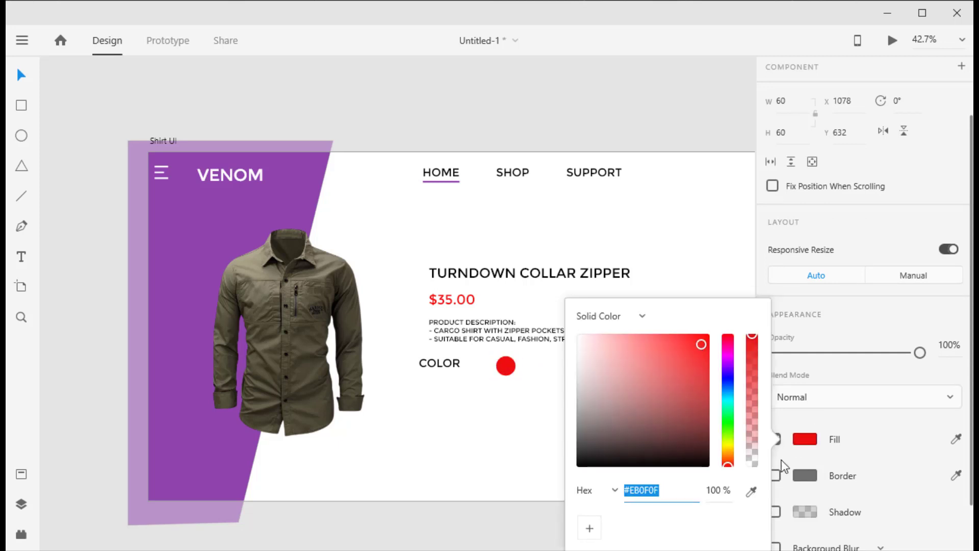
pyautogui.click(776, 475)
pyautogui.moveTo(580, 412); pyautogui.dragTo(562, 312)
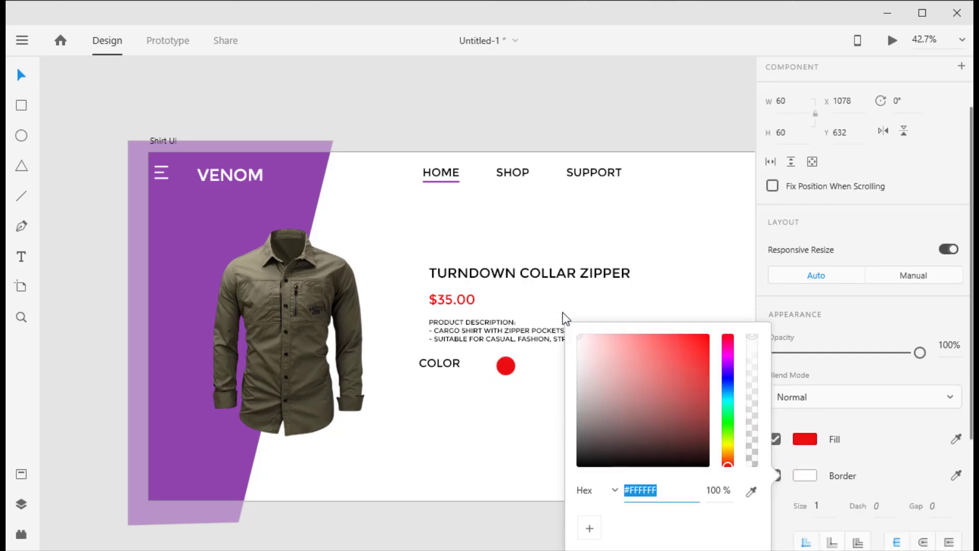
pyautogui.click(728, 398)
pyautogui.scroll(-5, 867, 306)
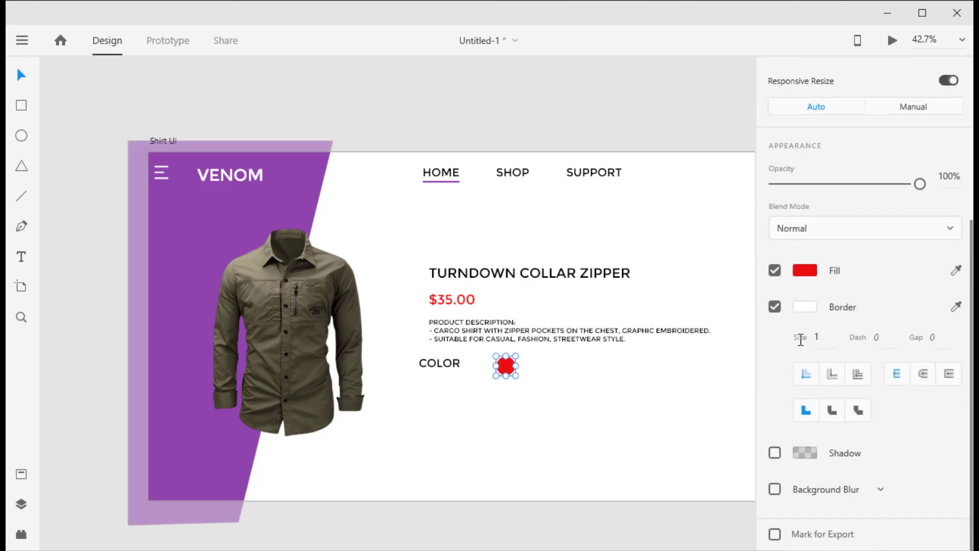
pyautogui.click(805, 307)
pyautogui.click(695, 233)
pyautogui.click(816, 337)
pyautogui.press('Escape')
# - Duplicate the red circle into a row of five circles
pyautogui.moveTo(505, 372)
pyautogui.mouseDown()
pyautogui.moveTo(485, 363)
pyautogui.moveTo(626, 363)
pyautogui.mouseUp()
pyautogui.click(504, 380)
pyautogui.press('Escape')
pyautogui.click(597, 440)
# - Recolour the second circle yellow and the third circle green
pyautogui.click(524, 366)
pyautogui.click(804, 511)
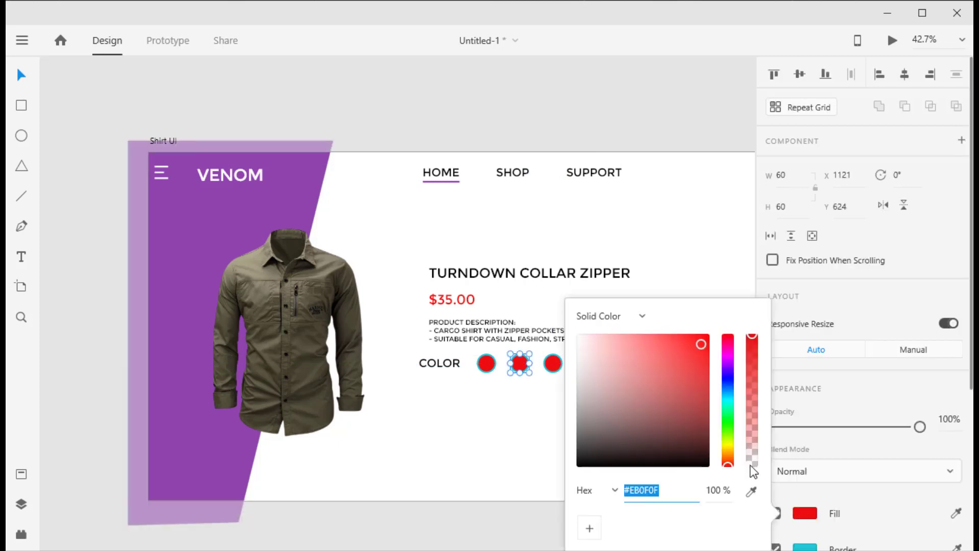
pyautogui.moveTo(728, 461); pyautogui.dragTo(728, 443)
pyautogui.click(555, 377)
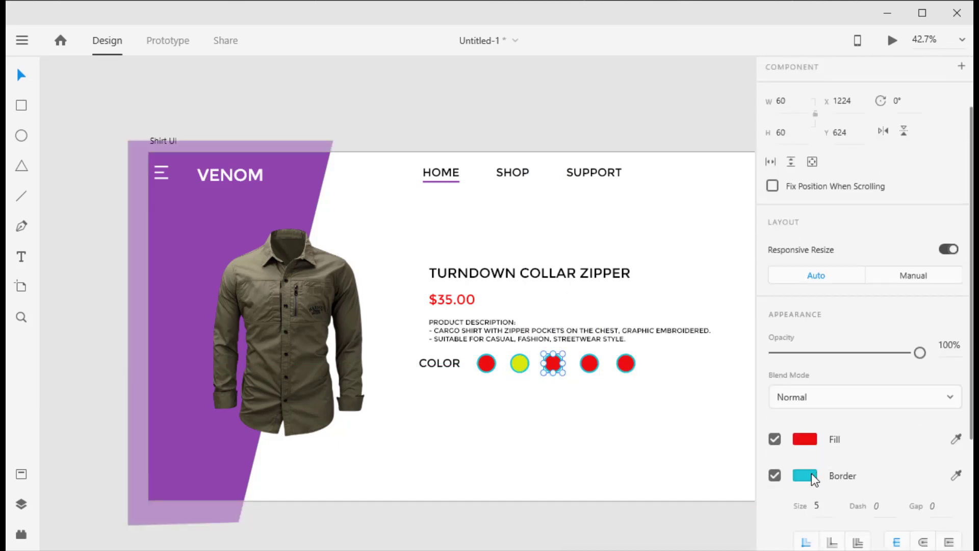
pyautogui.click(774, 475)
pyautogui.click(805, 440)
pyautogui.click(728, 444)
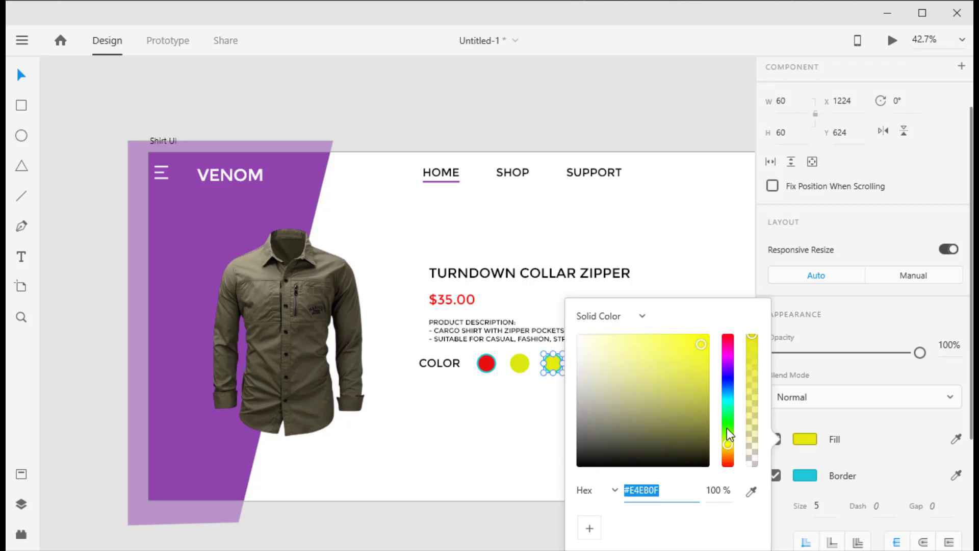
pyautogui.click(733, 416)
pyautogui.press('Escape')
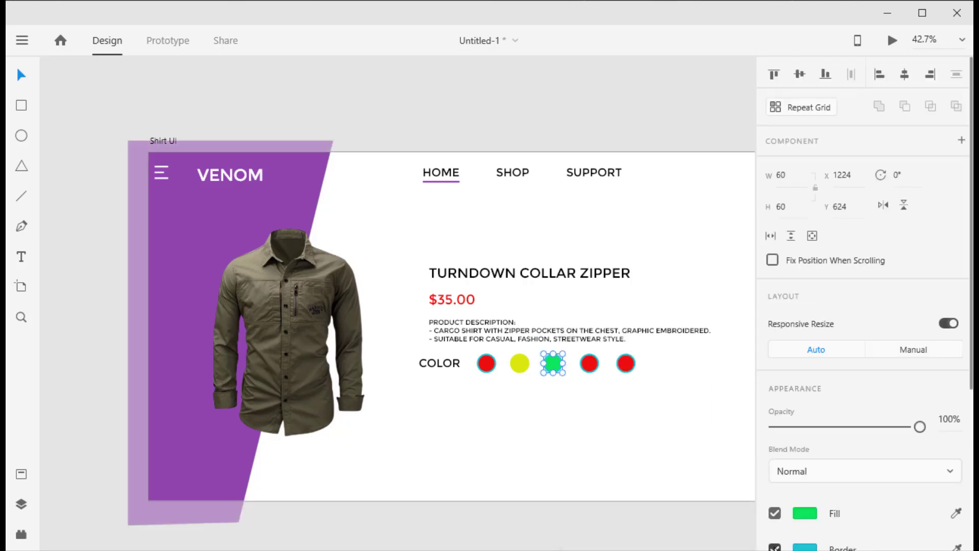
# - Recolour the fourth circle blue and the fifth circle magenta
pyautogui.click(589, 363)
pyautogui.click(805, 514)
pyautogui.click(728, 391)
pyautogui.press('Escape')
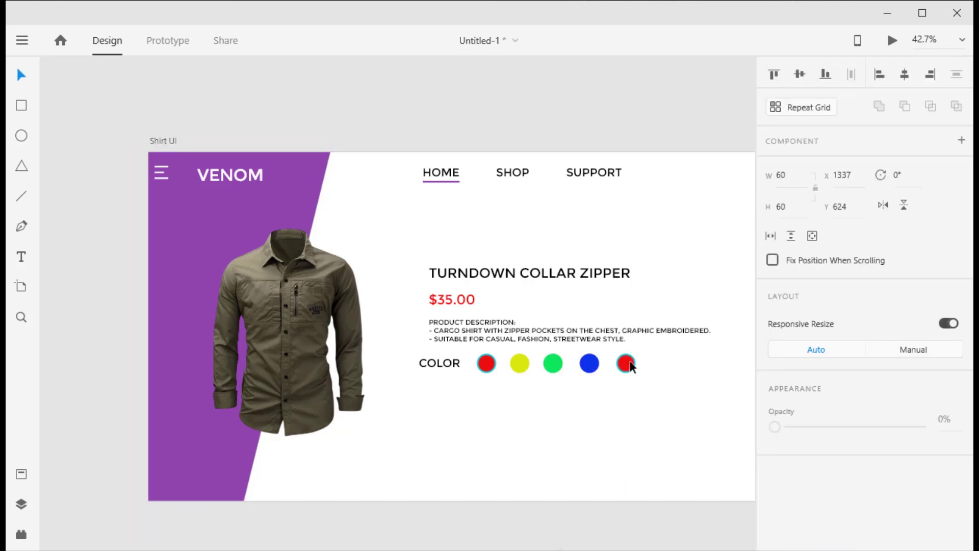
pyautogui.click(626, 364)
pyautogui.click(805, 514)
pyautogui.click(727, 391)
pyautogui.click(728, 359)
pyautogui.click(559, 519)
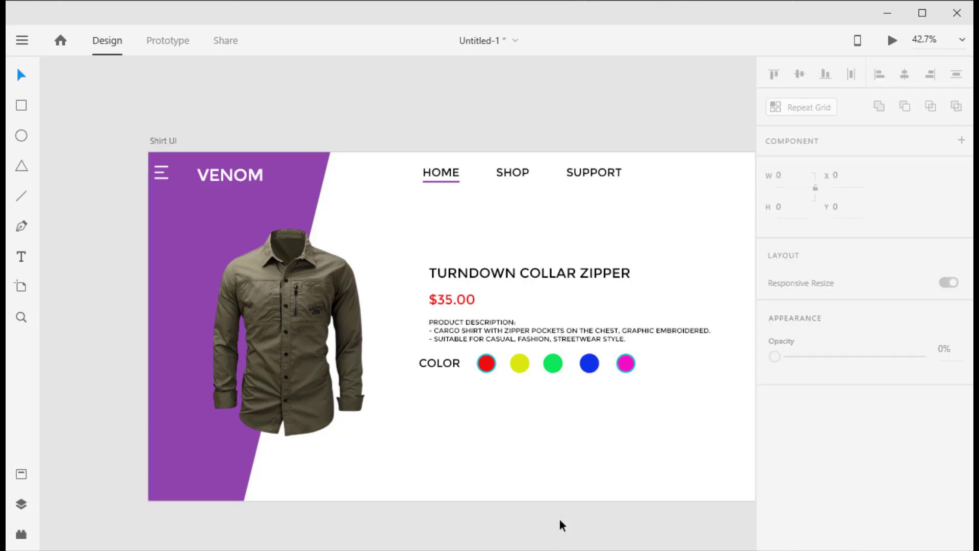
pyautogui.click(625, 363)
pyautogui.click(570, 415)
# - Copy the COLOR label down as SIZE, then delete the misplaced copy
pyautogui.click(436, 365)
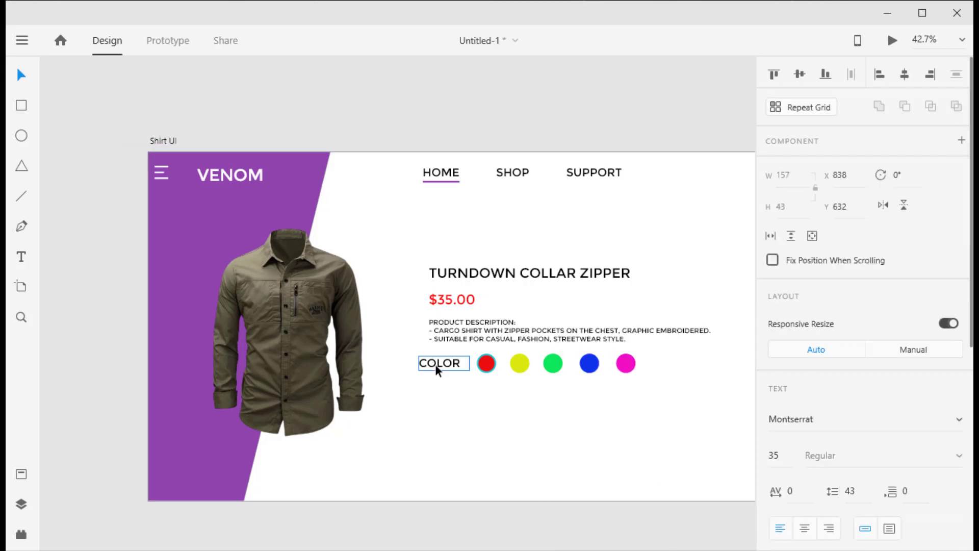
pyautogui.moveTo(436, 364); pyautogui.dragTo(434, 395)
pyautogui.doubleClick(438, 396)
pyautogui.write('SIZE')
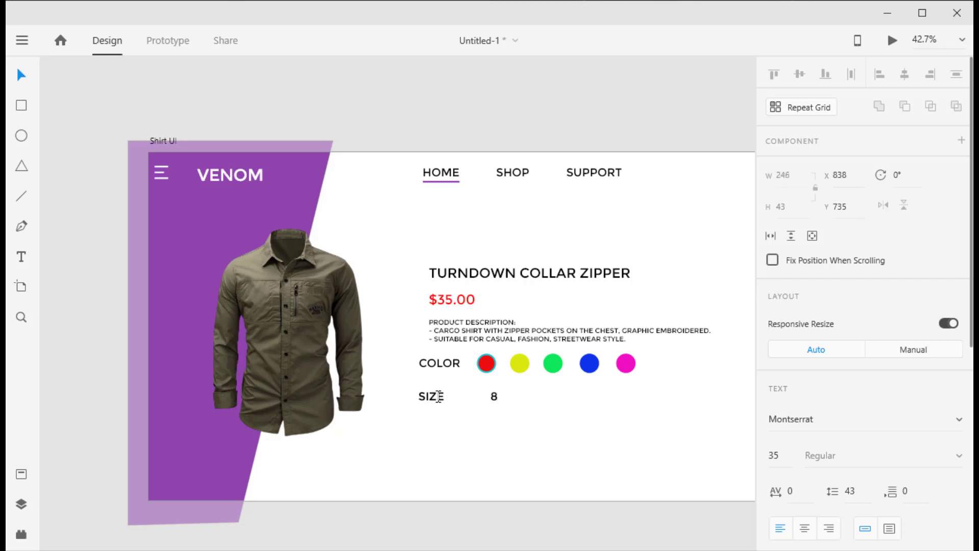
pyautogui.press('Escape')
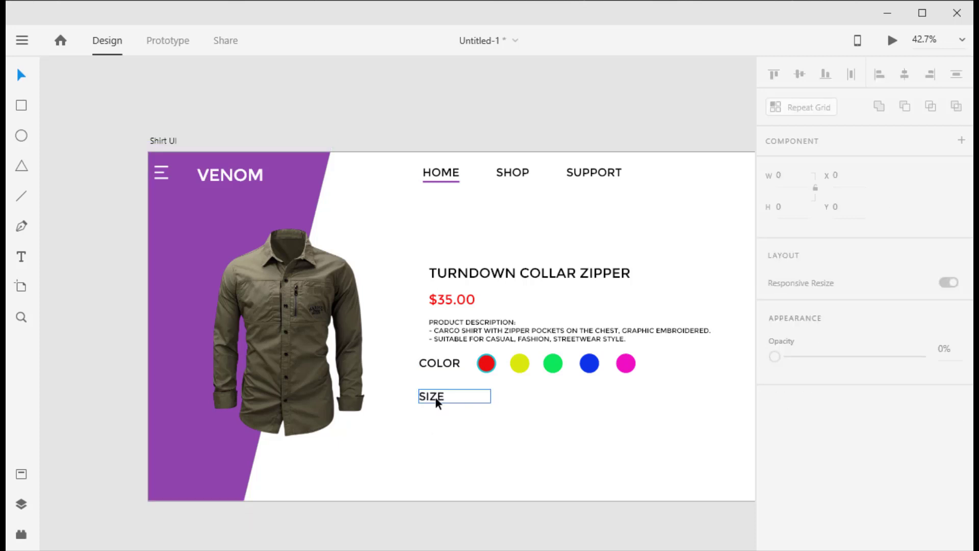
pyautogui.press('Delete')
# - Copy the COLOR label below itself again and retype it as SIZE
pyautogui.click(449, 362)
pyautogui.moveTo(448, 360); pyautogui.dragTo(447, 395)
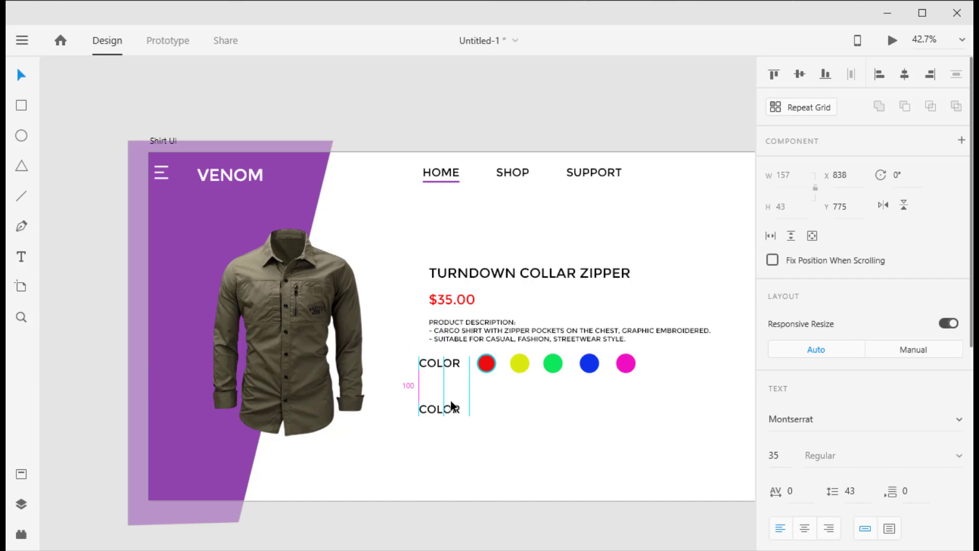
pyautogui.doubleClick(446, 397)
pyautogui.write('SIZE')
pyautogui.press('Escape')
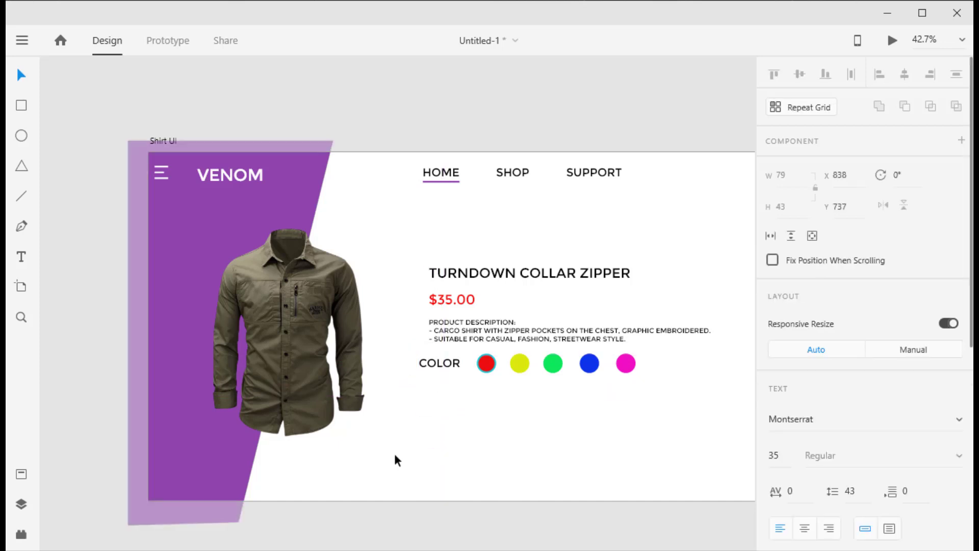
# - Add a value of 7 at font size 39 aligned beside SIZE
pyautogui.moveTo(431, 397); pyautogui.dragTo(477, 398)
pyautogui.doubleClick(479, 398)
pyautogui.write('7')
pyautogui.click(776, 455)
pyautogui.write('39')
pyautogui.press('Return')
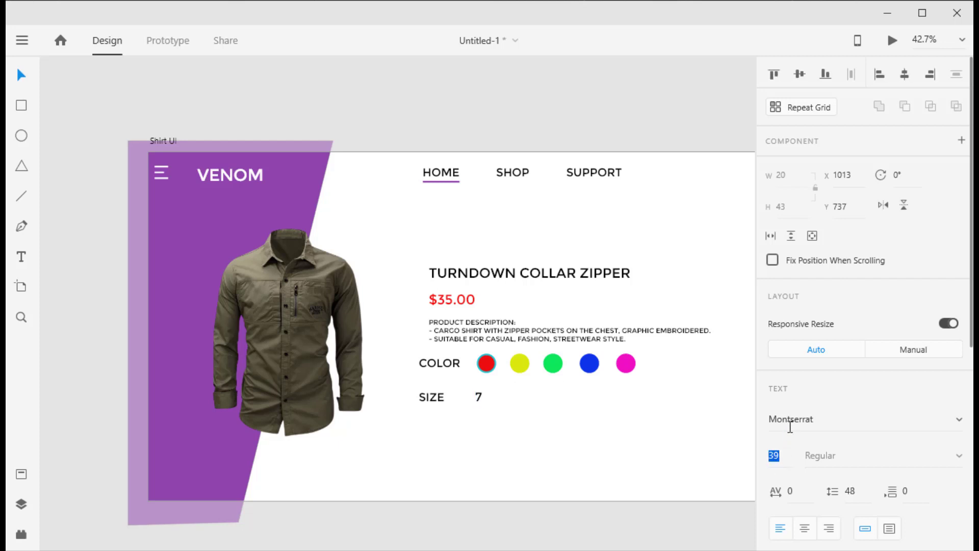
pyautogui.moveTo(487, 393); pyautogui.dragTo(482, 396)
pyautogui.moveTo(482, 396); pyautogui.dragTo(483, 394)
pyautogui.press('Escape')
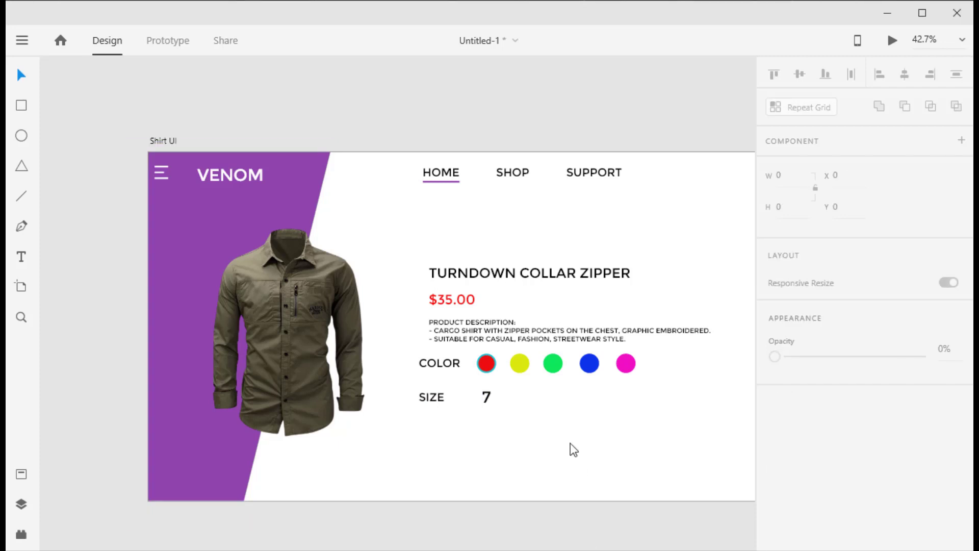
pyautogui.hotkey('ctrl', 'v')
# - Set the pasted chevron icon's width to 29
pyautogui.click(781, 175)
pyautogui.write('59')
pyautogui.press('Return')
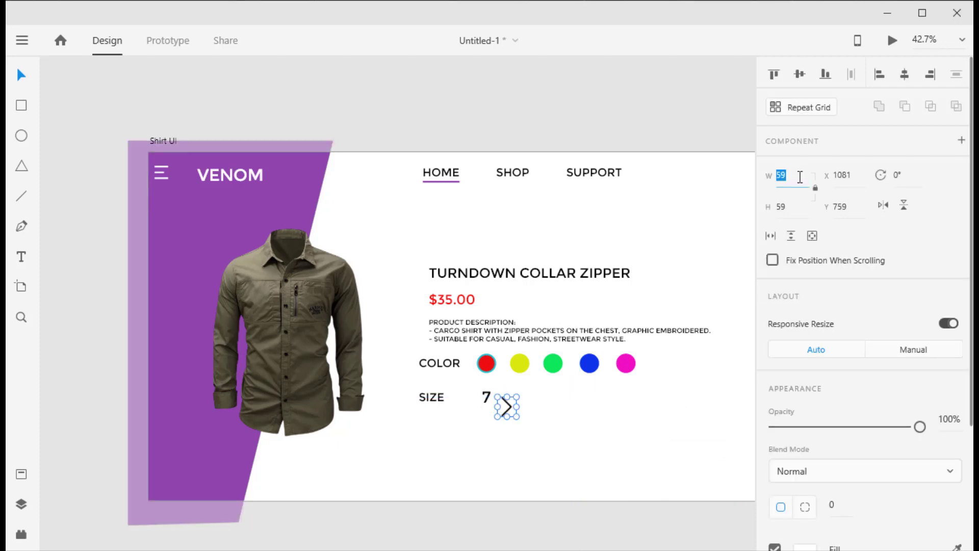
pyautogui.write('50')
pyautogui.press('Return')
pyautogui.write('29')
pyautogui.press('Return')
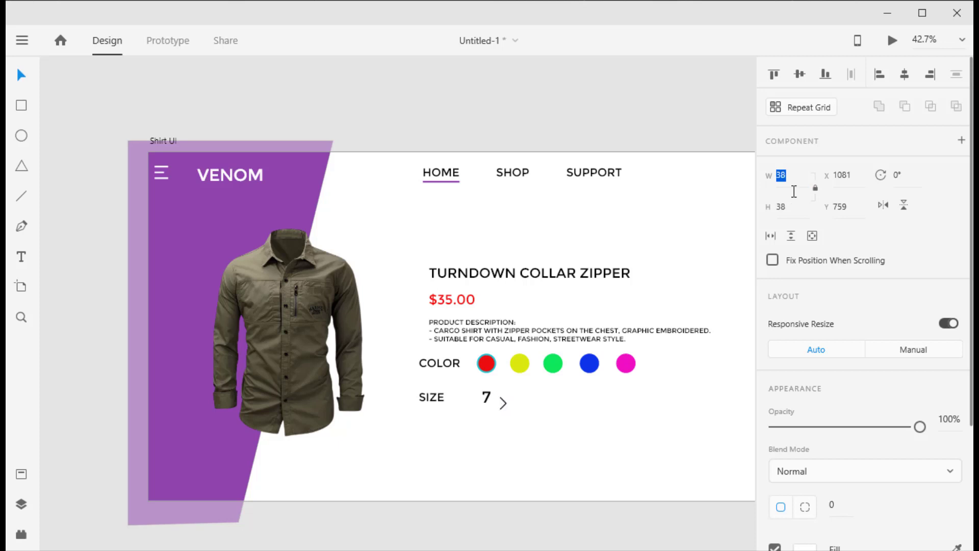
# - Rotate the chevron downward and add an upward-pointing copy stacked beside the 7
pyautogui.moveTo(517, 405)
pyautogui.mouseDown()
pyautogui.moveTo(504, 427)
pyautogui.moveTo(557, 396)
pyautogui.mouseUp()
pyautogui.click(525, 411)
pyautogui.click(503, 400)
pyautogui.moveTo(575, 407)
pyautogui.mouseDown()
pyautogui.moveTo(557, 424)
pyautogui.moveTo(502, 395)
pyautogui.mouseUp()
pyautogui.press('0')
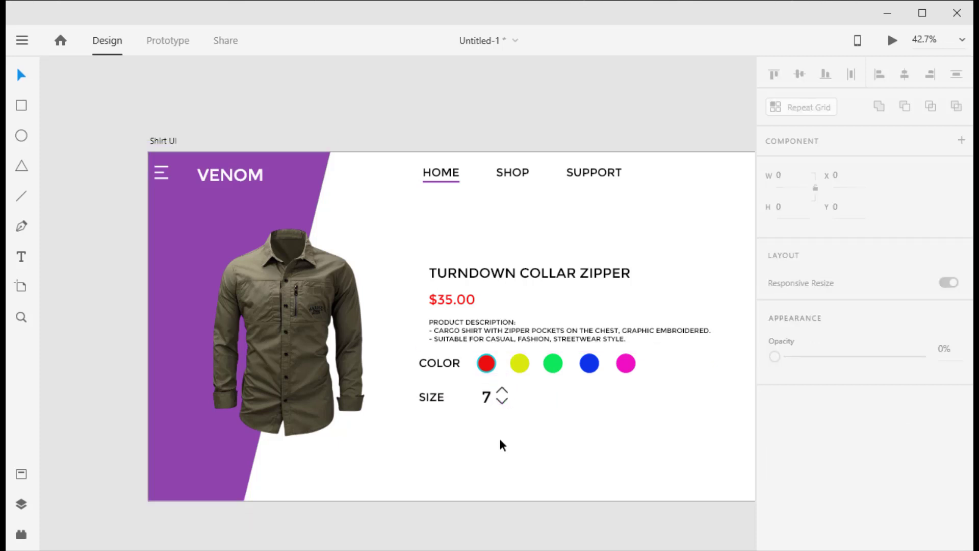
pyautogui.hotkey('ctrl', 'z')
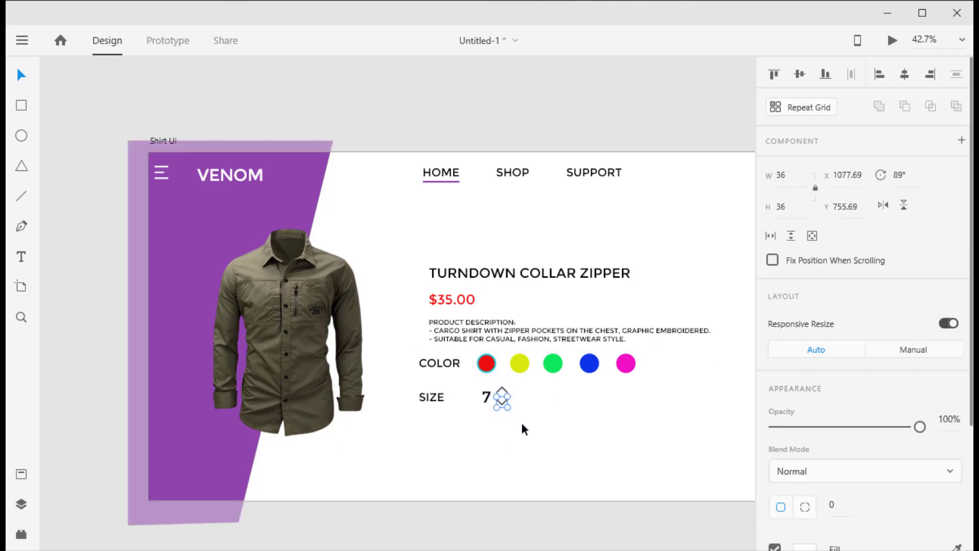
pyautogui.click(555, 449)
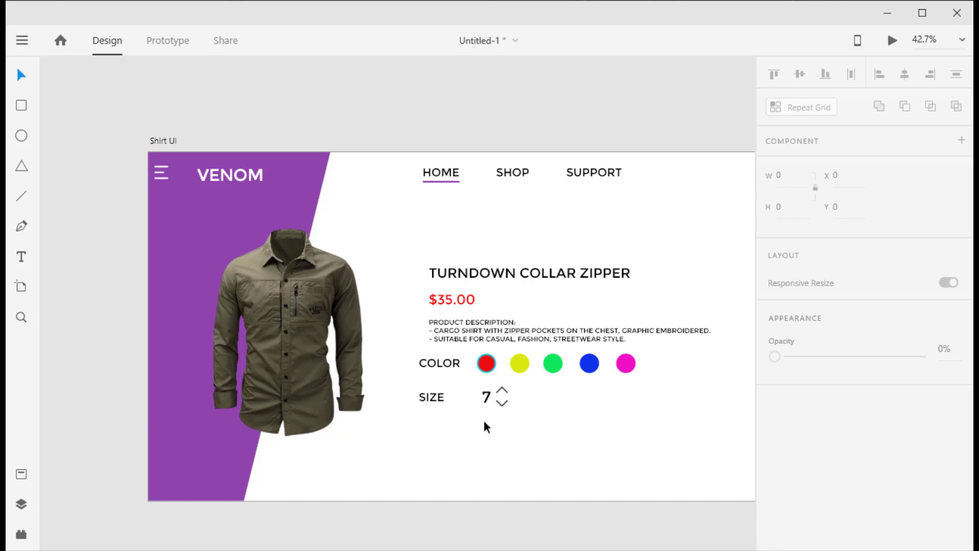
pyautogui.hotkey('ctrl', 'v')
# - Place a copy of the SIZE label to the right, retyped as QTY
pyautogui.moveTo(462, 422); pyautogui.dragTo(564, 396)
pyautogui.doubleClick(563, 396)
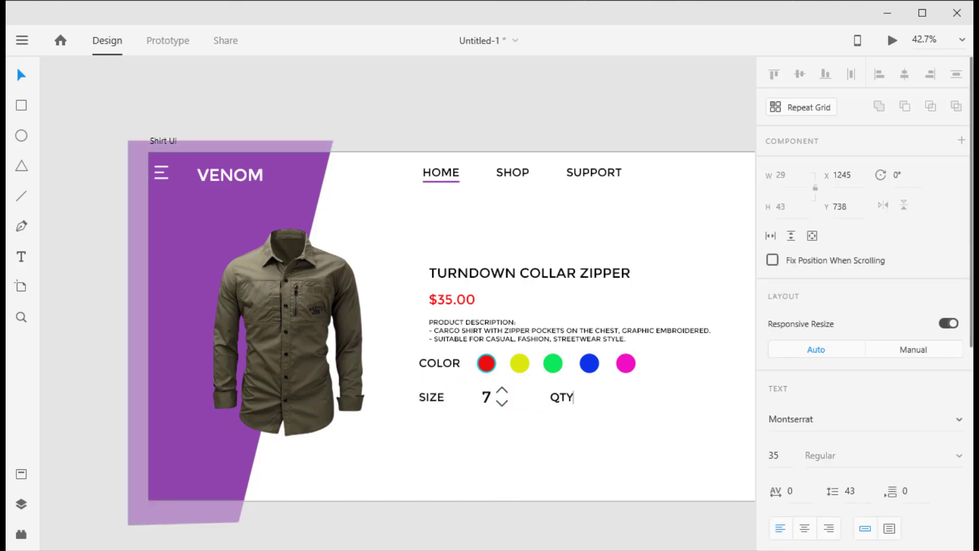
pyautogui.press('Escape')
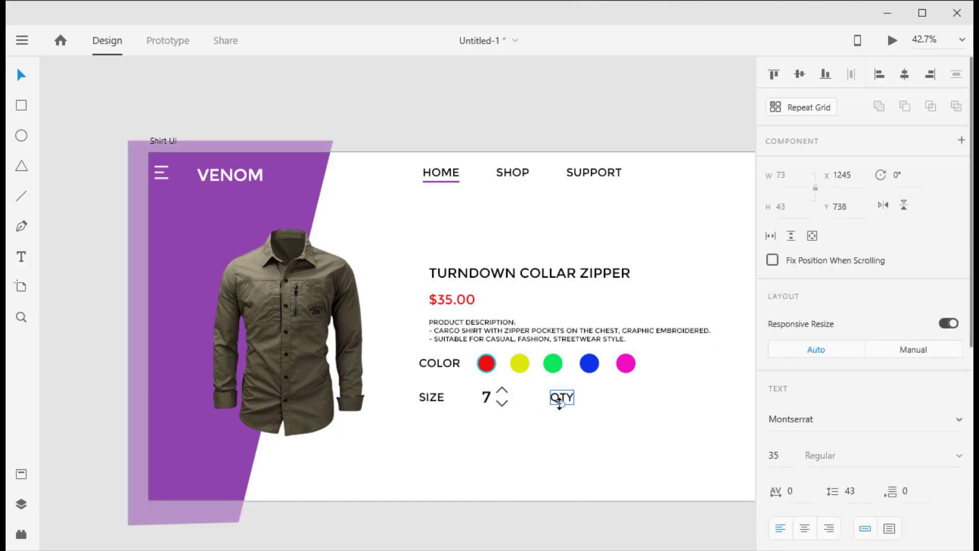
pyautogui.click(551, 421)
pyautogui.click(546, 396)
pyautogui.moveTo(546, 396); pyautogui.dragTo(596, 399)
pyautogui.click(530, 451)
# - Copy the arrows and value beside QTY and change the value to 1
pyautogui.click(502, 397)
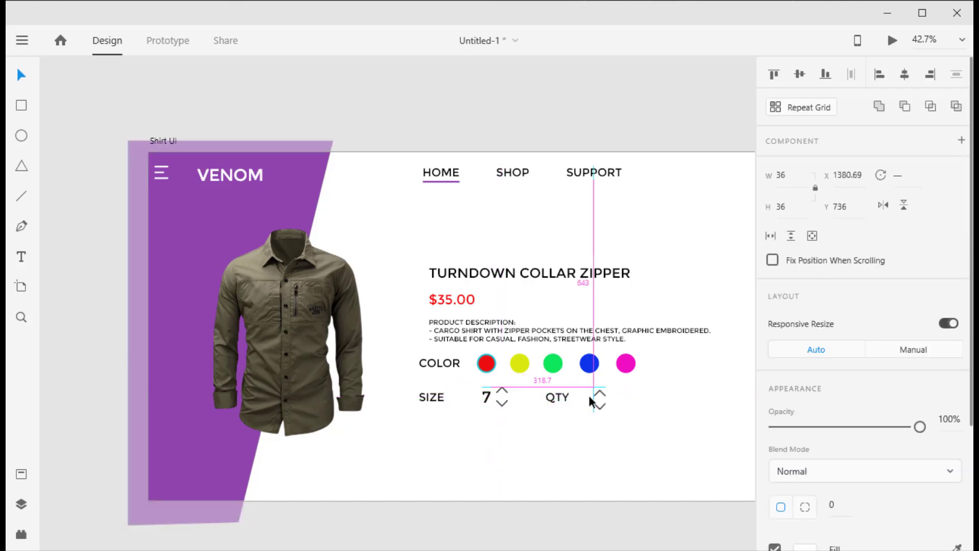
pyautogui.moveTo(486, 397); pyautogui.dragTo(577, 393)
pyautogui.press('Down')
pyautogui.press('Down')
pyautogui.press('Down')
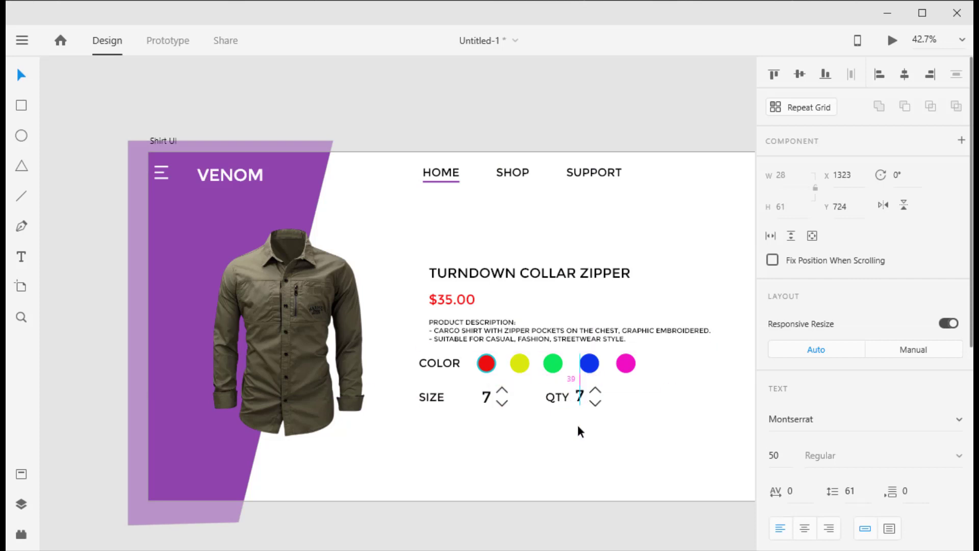
pyautogui.press('Right')
pyautogui.press('Right')
pyautogui.press('Right')
pyautogui.press('Down')
pyautogui.press('Return')
pyautogui.write('1')
pyautogui.press('Escape')
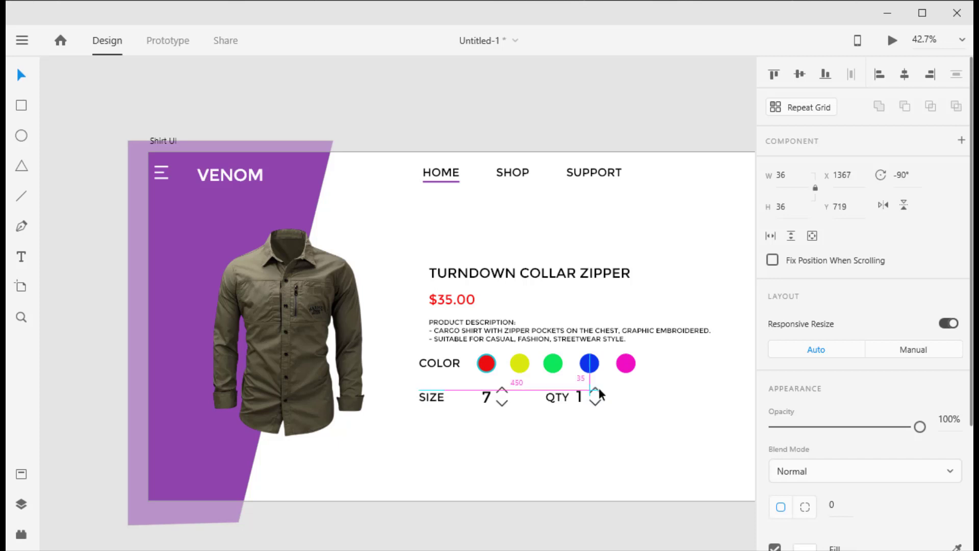
pyautogui.click(584, 453)
# - Match the size arrows' rotation to the quantity arrows and draw a button rectangle below QTY
pyautogui.click(595, 405)
pyautogui.click(515, 446)
pyautogui.click(502, 400)
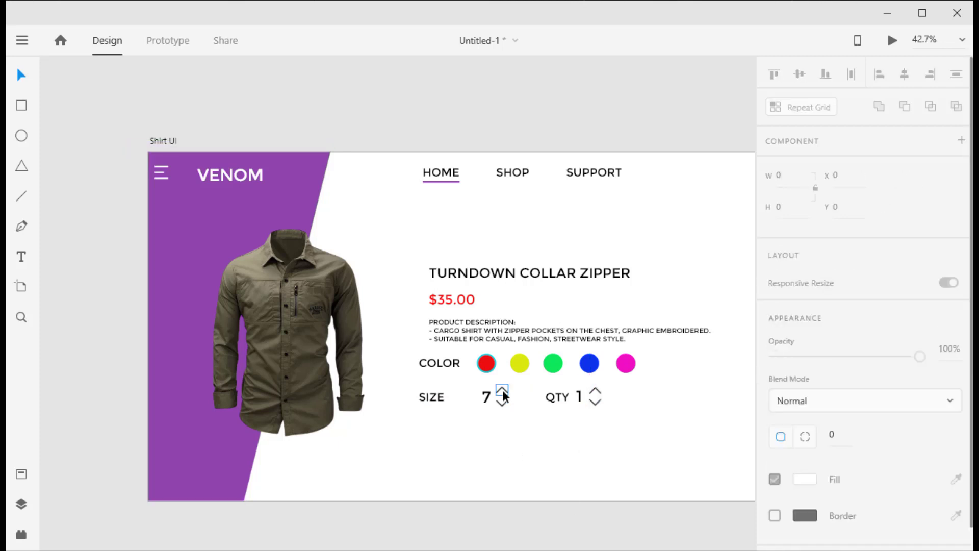
pyautogui.moveTo(504, 403); pyautogui.dragTo(504, 402)
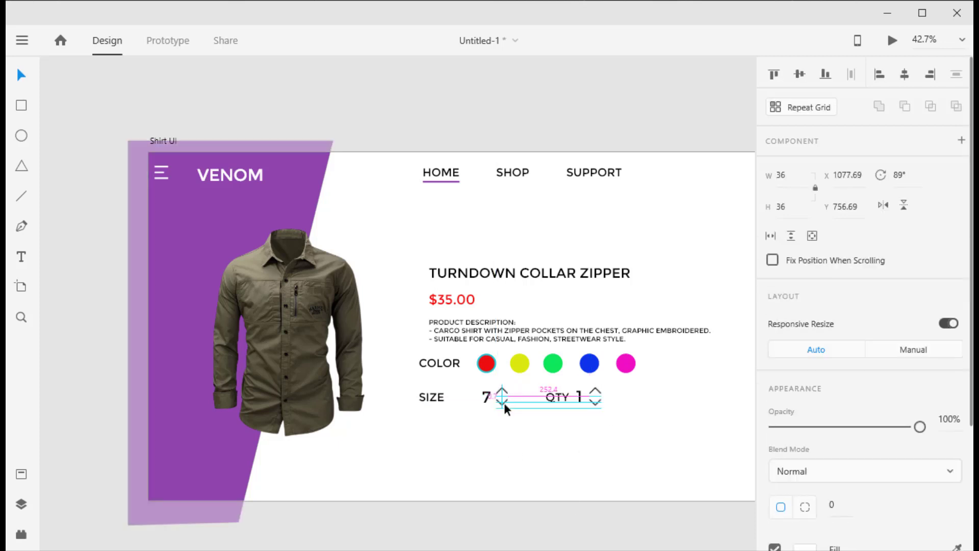
pyautogui.click(510, 431)
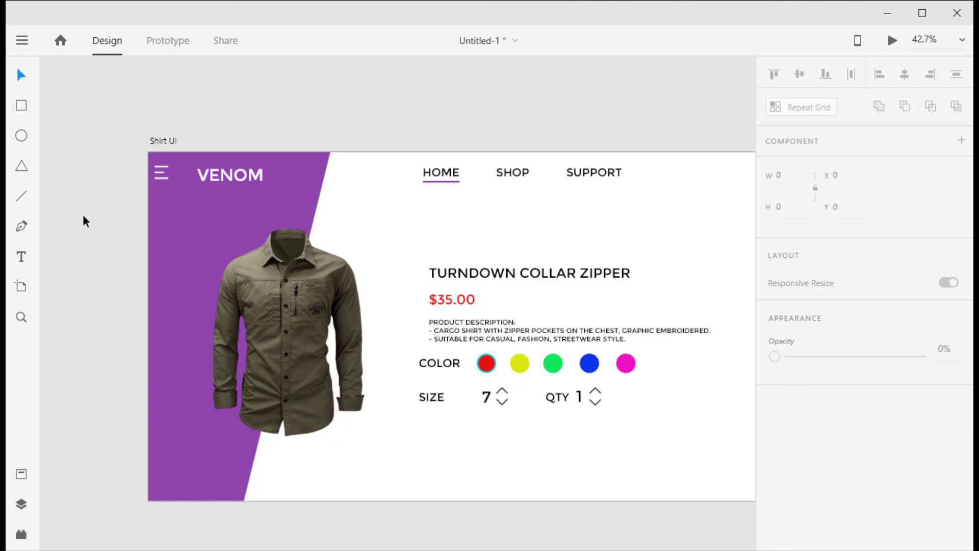
pyautogui.click(21, 105)
pyautogui.moveTo(566, 433)
pyautogui.mouseDown()
pyautogui.moveTo(621, 459)
pyautogui.moveTo(659, 460)
pyautogui.mouseUp()
# - Round the rectangle's corners into a pill and fill it with hex 8E44AD
pyautogui.click(21, 75)
pyautogui.click(583, 434)
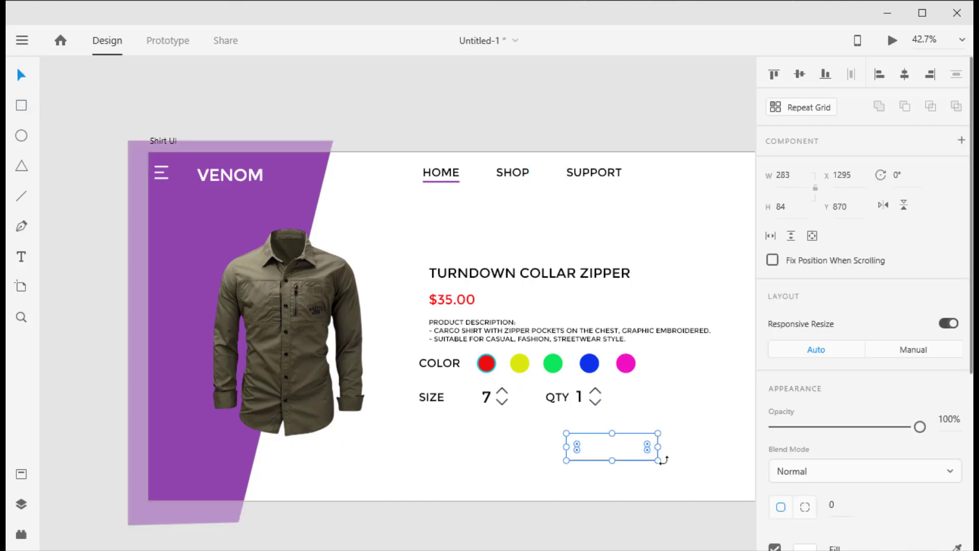
pyautogui.moveTo(578, 446); pyautogui.dragTo(658, 453)
pyautogui.scroll(-5, 815, 470)
pyautogui.scroll(2, 766, 362)
pyautogui.click(805, 380)
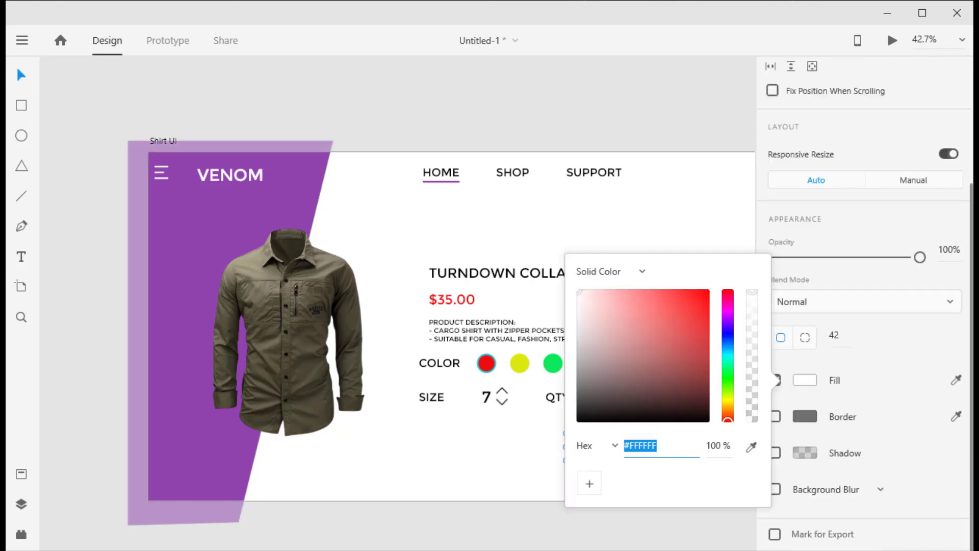
pyautogui.doubleClick(666, 446)
pyautogui.write('8E44AD')
pyautogui.press('Return')
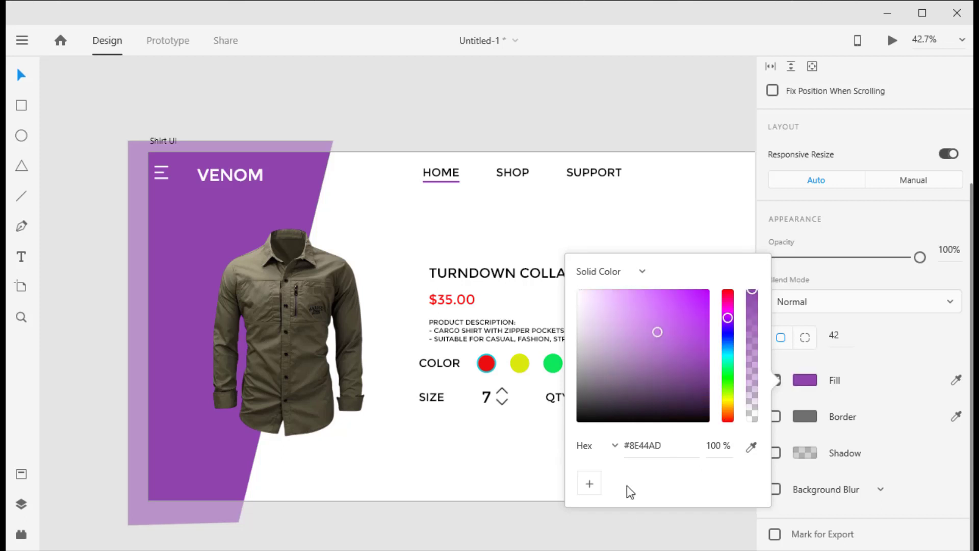
pyautogui.click(627, 486)
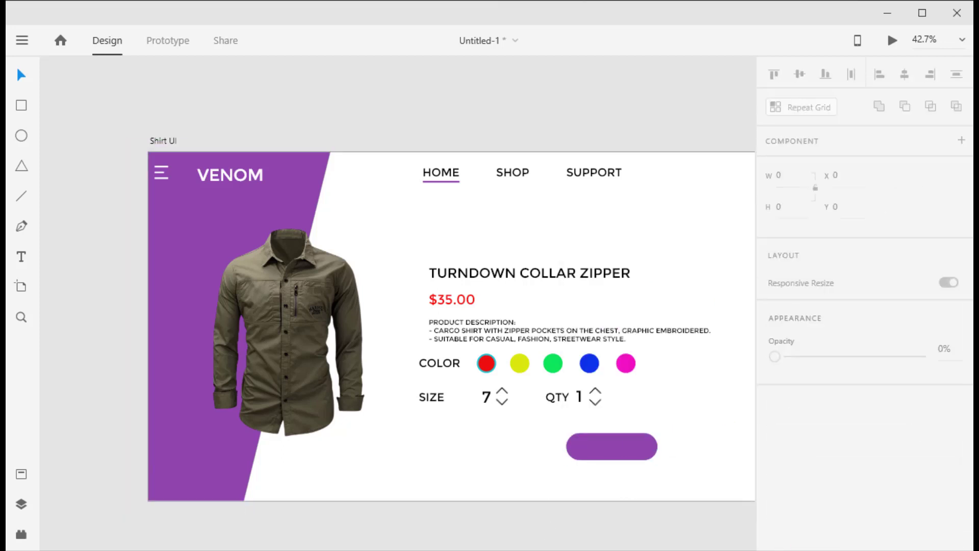
# - Paste a shopping-cart icon, shrink it and place it on the button's left end
pyautogui.hotkey('ctrl', 'v')
pyautogui.moveTo(592, 504)
pyautogui.mouseDown()
pyautogui.moveTo(513, 465)
pyautogui.moveTo(534, 402)
pyautogui.moveTo(542, 452)
pyautogui.mouseUp()
pyautogui.moveTo(510, 408); pyautogui.dragTo(521, 452)
pyautogui.moveTo(547, 499)
pyautogui.mouseDown()
pyautogui.moveTo(500, 447)
pyautogui.moveTo(525, 485)
pyautogui.moveTo(487, 455)
pyautogui.moveTo(489, 433)
pyautogui.moveTo(589, 448)
pyautogui.moveTo(600, 467)
pyautogui.mouseUp()
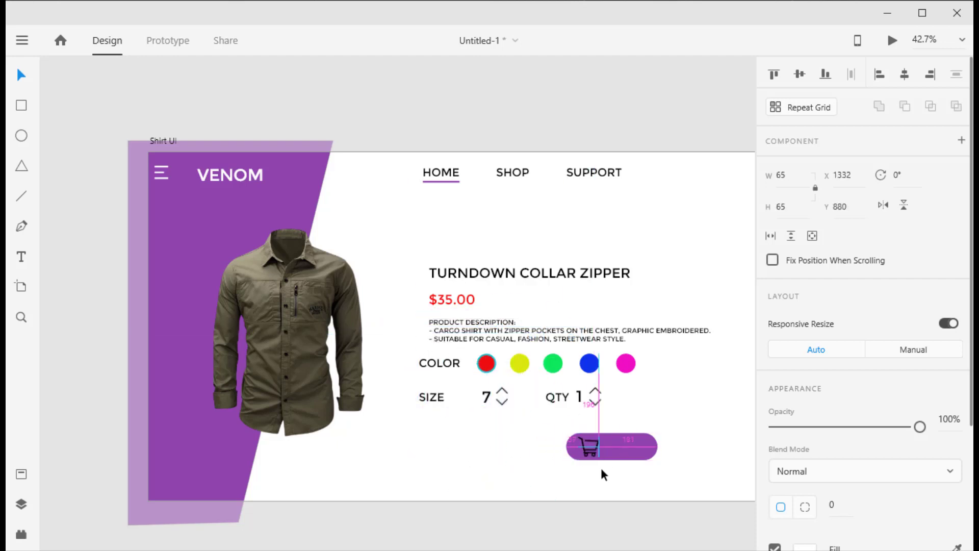
# - Copy the SIZE label onto the button in front, retyped as a white BUY label
pyautogui.moveTo(427, 397); pyautogui.dragTo(629, 448)
pyautogui.rightClick(637, 445)
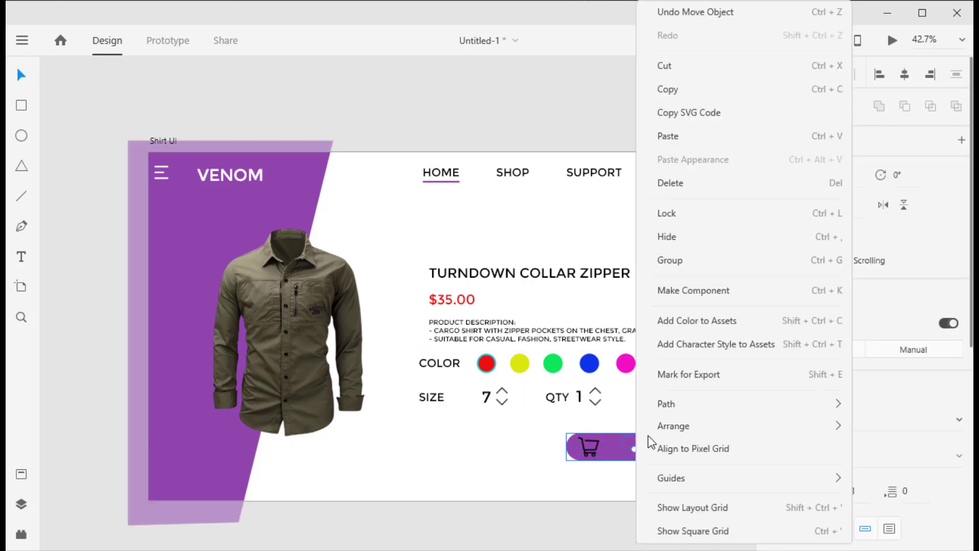
pyautogui.click(590, 429)
pyautogui.doubleClick(633, 443)
pyautogui.write('BUY')
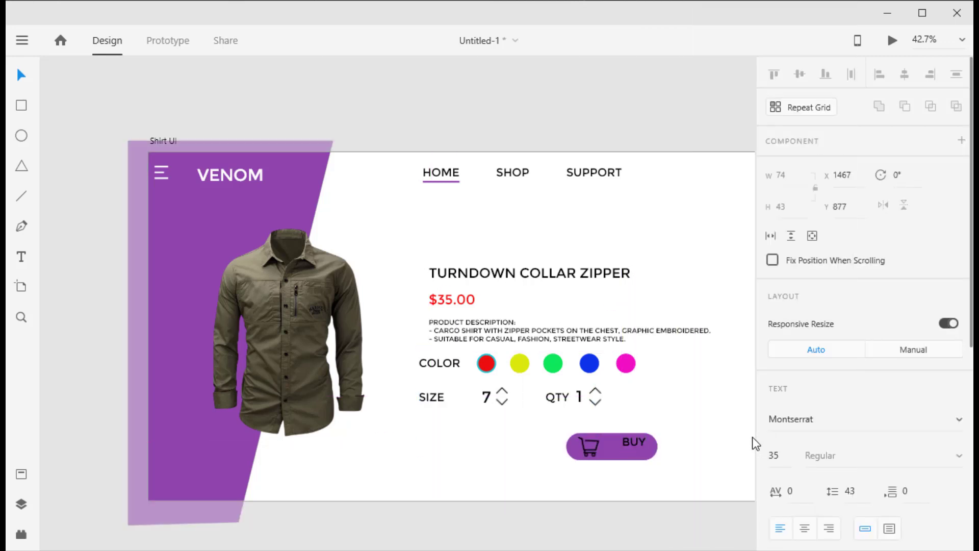
pyautogui.scroll(-5, 752, 437)
pyautogui.click(805, 508)
pyautogui.press('Escape')
pyautogui.moveTo(647, 442)
pyautogui.mouseDown()
pyautogui.moveTo(613, 454)
pyautogui.moveTo(621, 450)
pyautogui.mouseUp()
pyautogui.click(21, 78)
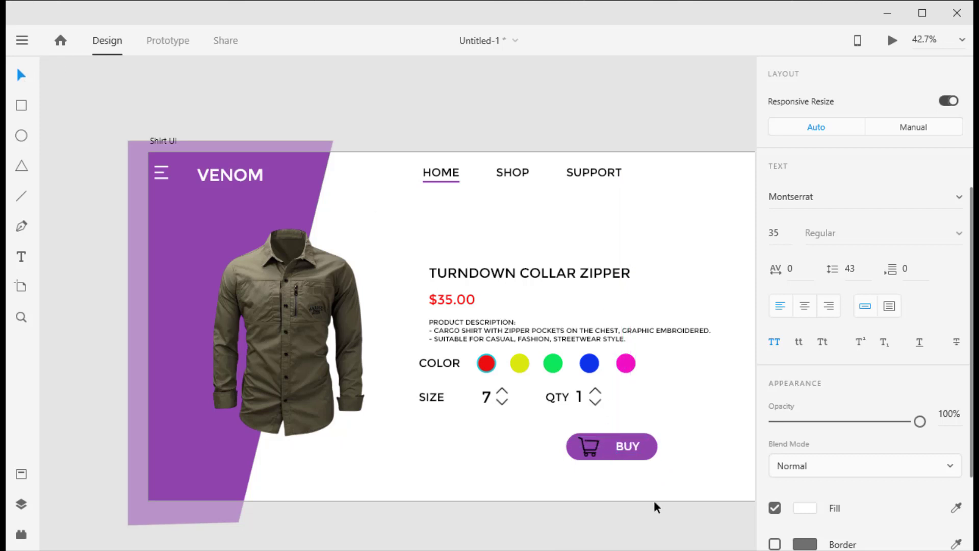
# - Set the cart icon to a solid fill with no border
pyautogui.click(590, 446)
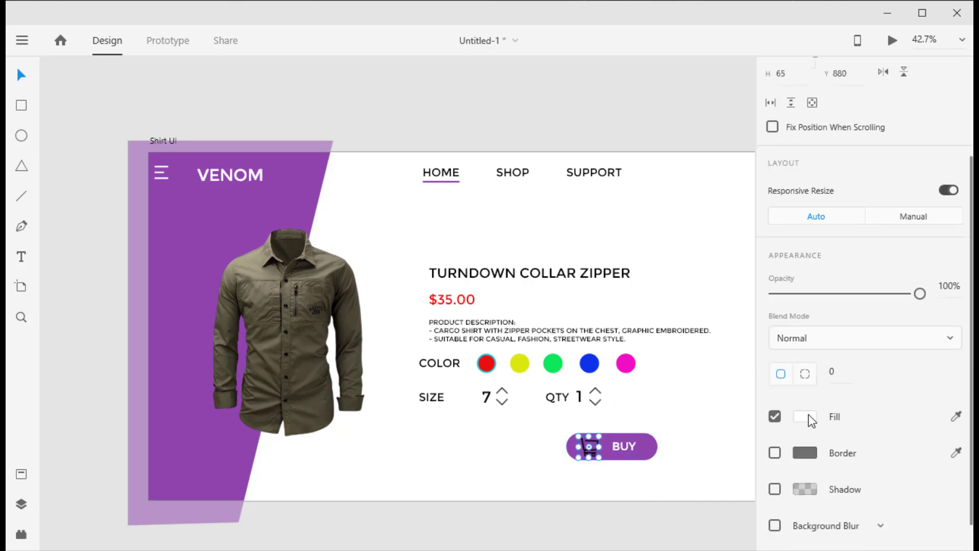
pyautogui.click(775, 416)
pyautogui.click(805, 452)
pyautogui.click(577, 344)
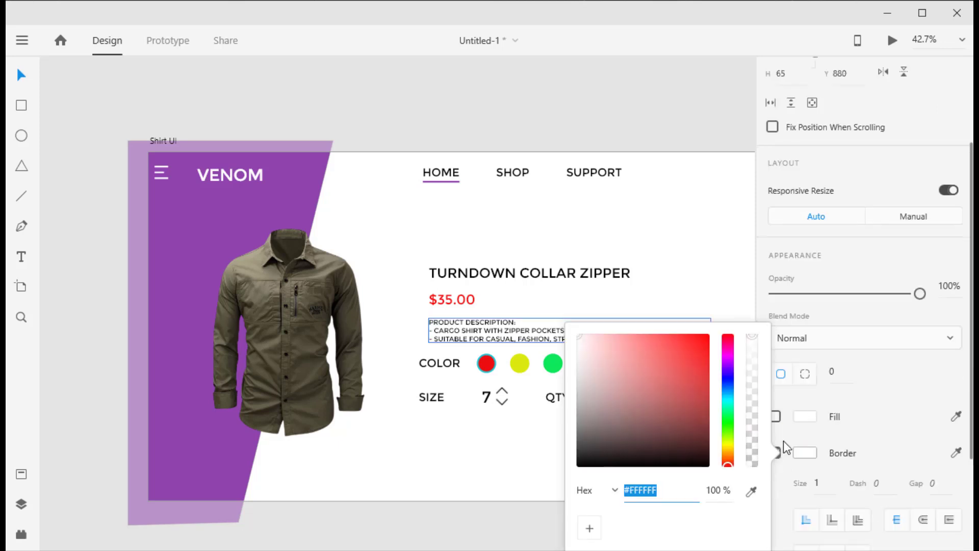
pyautogui.click(799, 445)
pyautogui.click(775, 416)
pyautogui.click(805, 416)
pyautogui.click(547, 504)
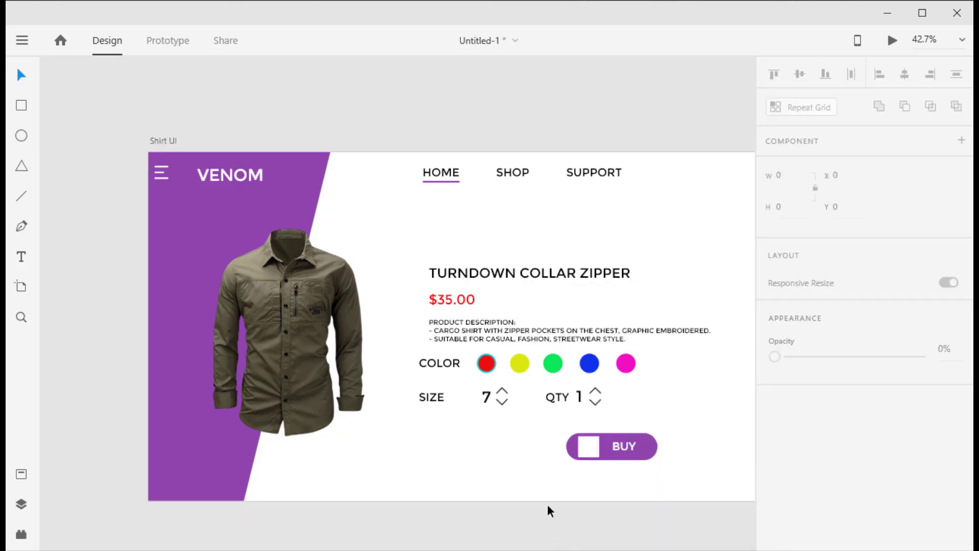
# - Duplicate the BUY pill to its left and make the copy white
pyautogui.moveTo(646, 445); pyautogui.dragTo(533, 454)
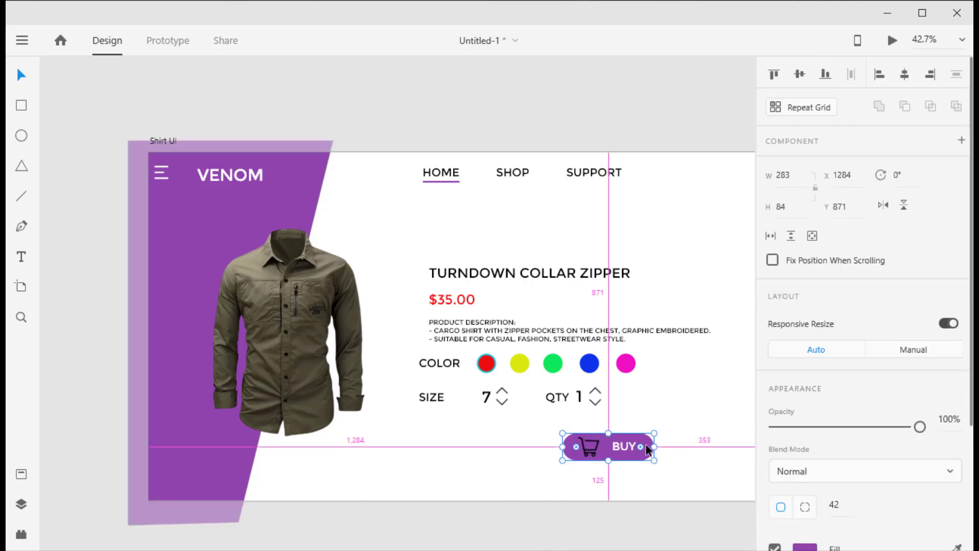
pyautogui.scroll(-3, 867, 357)
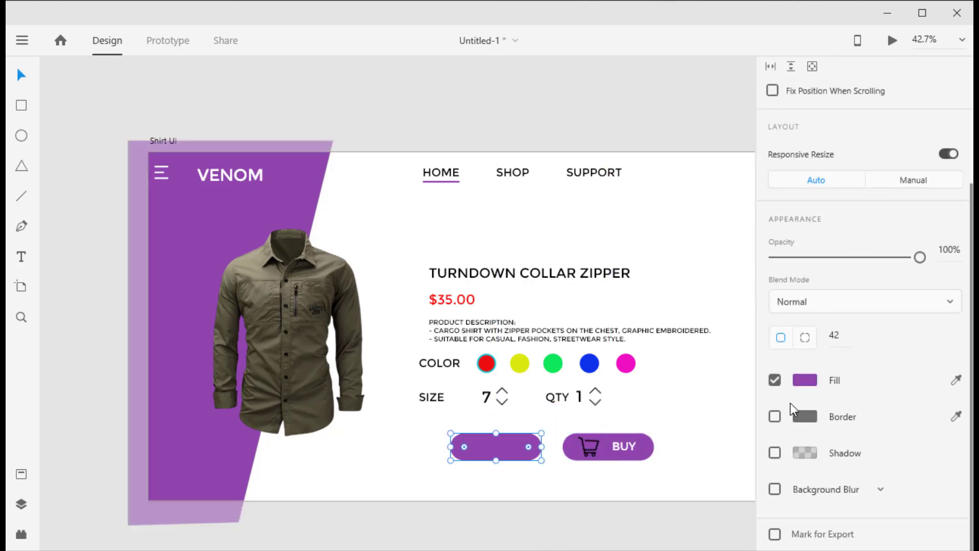
pyautogui.click(804, 378)
pyautogui.click(577, 286)
pyautogui.press('Escape')
# - Remove the copy's fill, give it an outline, and bring in a heart icon
pyautogui.click(494, 452)
pyautogui.scroll(-4, 826, 459)
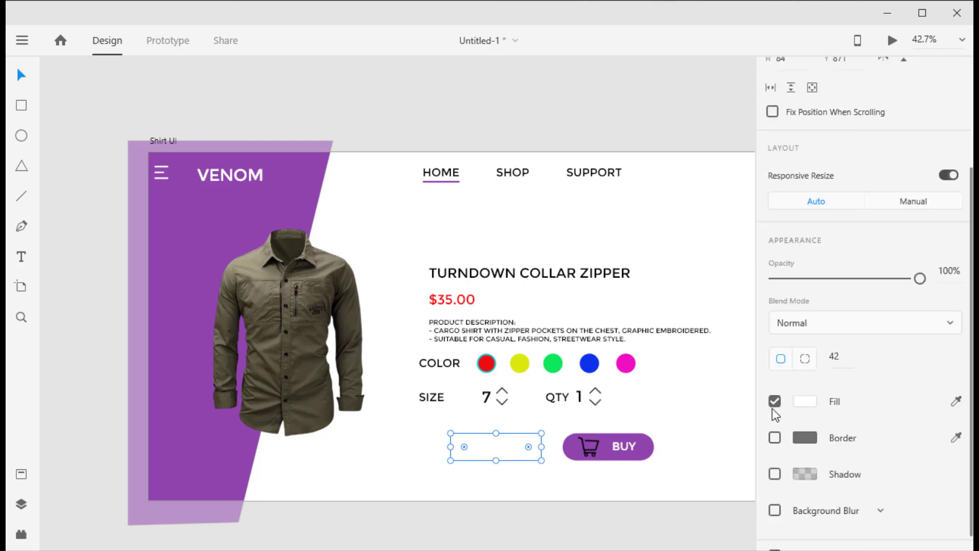
pyautogui.click(775, 401)
pyautogui.click(775, 438)
pyautogui.doubleClick(819, 468)
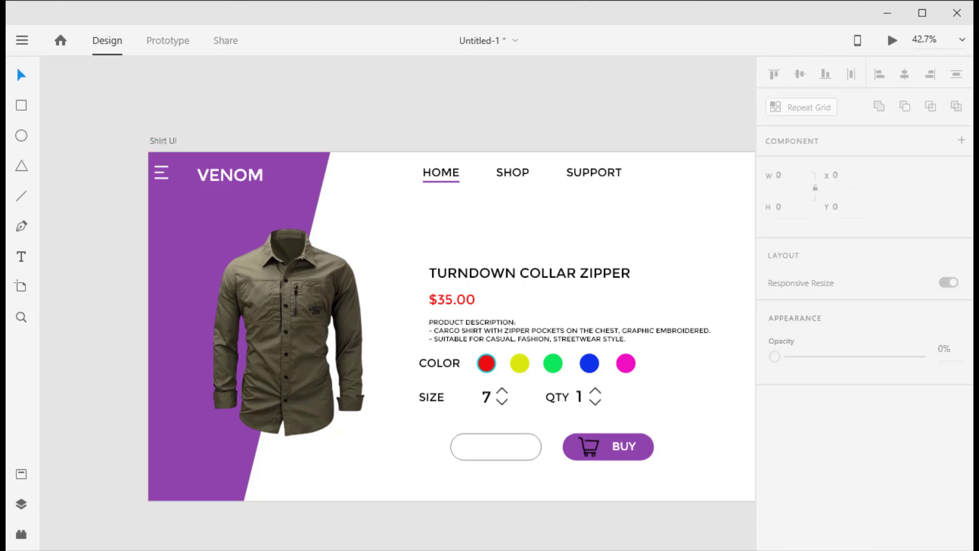
pyautogui.moveTo(389, 455)
pyautogui.mouseDown()
pyautogui.moveTo(467, 486)
pyautogui.moveTo(370, 410)
pyautogui.moveTo(486, 450)
pyautogui.moveTo(475, 452)
pyautogui.mouseUp()
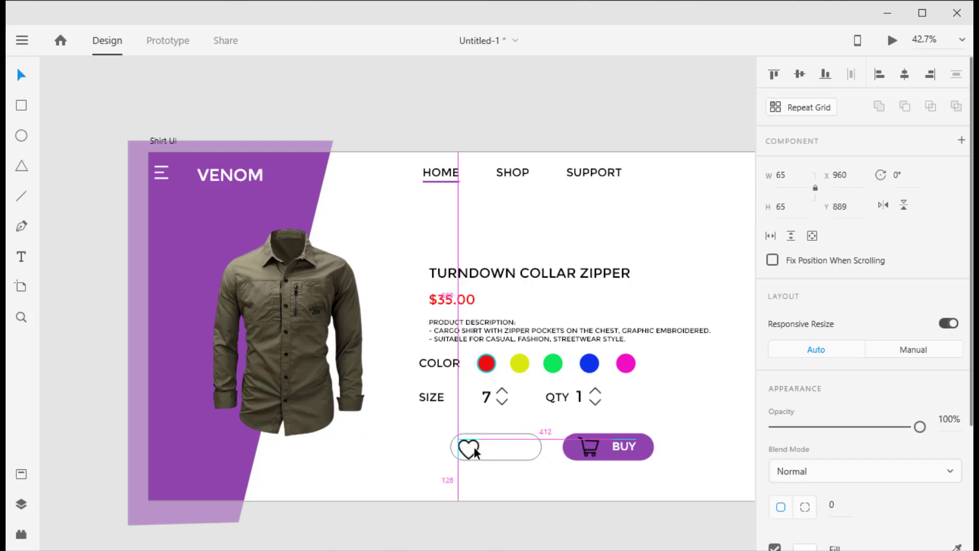
# - Copy the SIZE label into the white pill and retype it as ADD TO WISHLIST
pyautogui.click(481, 473)
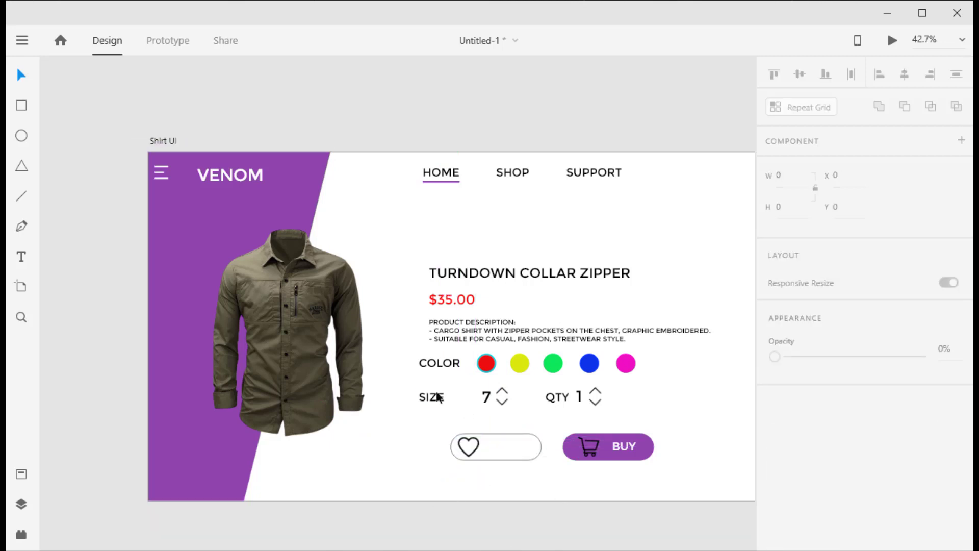
pyautogui.moveTo(428, 392); pyautogui.dragTo(502, 444)
pyautogui.doubleClick(502, 443)
pyautogui.write('A')
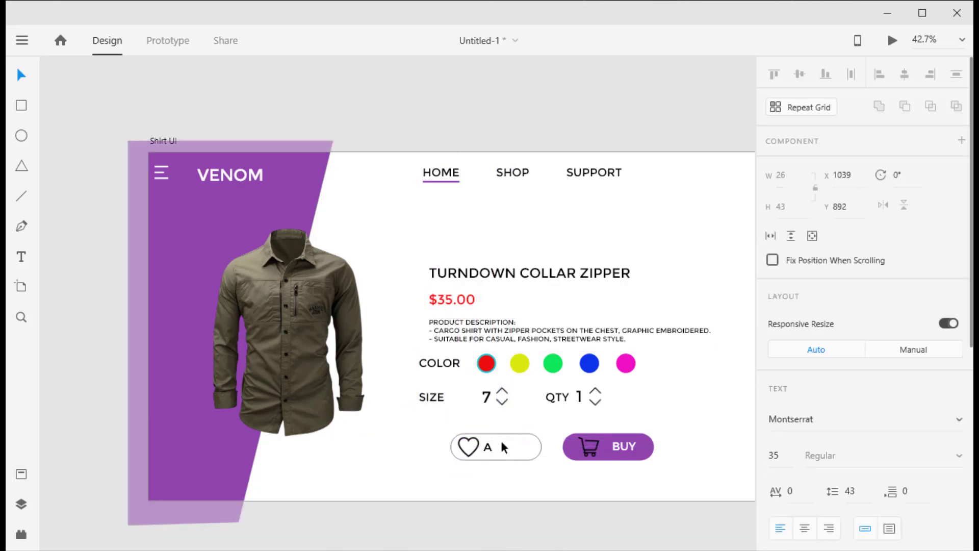
pyautogui.write('DDD')
pyautogui.press('BackSpace')
pyautogui.write('TO WISH')
pyautogui.write('LIST')
pyautogui.hotkey('ctrl', 'a')
# - Set the wishlist label to font size 26 and move it beside the heart
pyautogui.doubleClick(774, 455)
pyautogui.write('25')
pyautogui.press('Return')
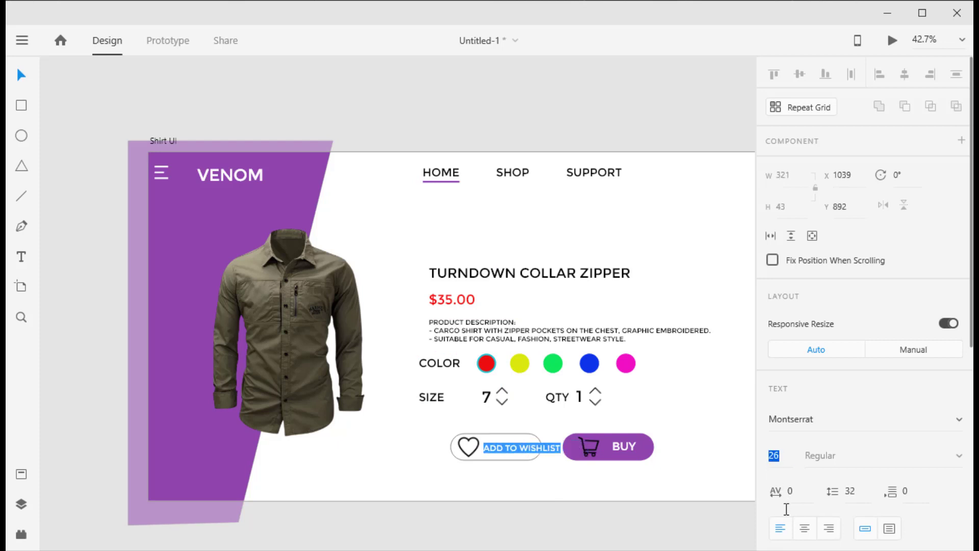
pyautogui.press('Up')
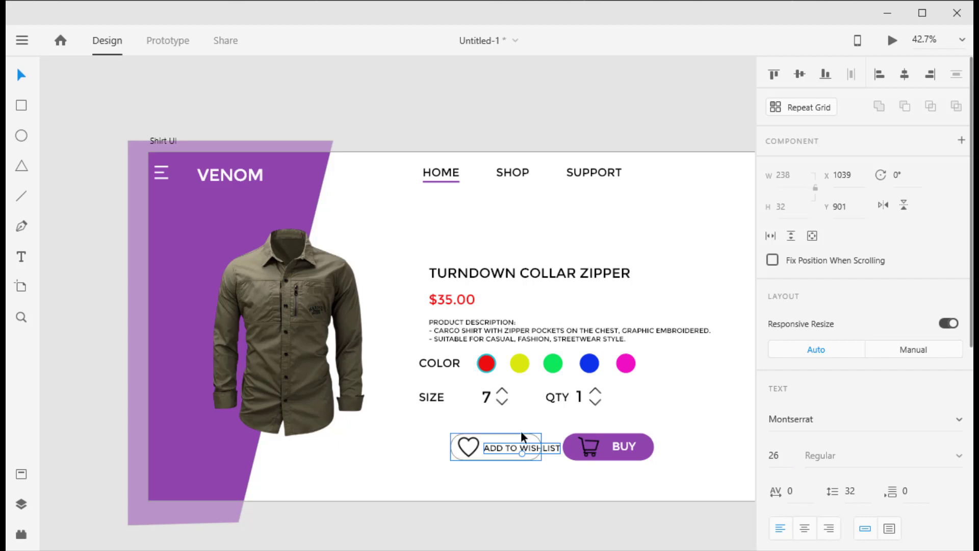
pyautogui.click(479, 449)
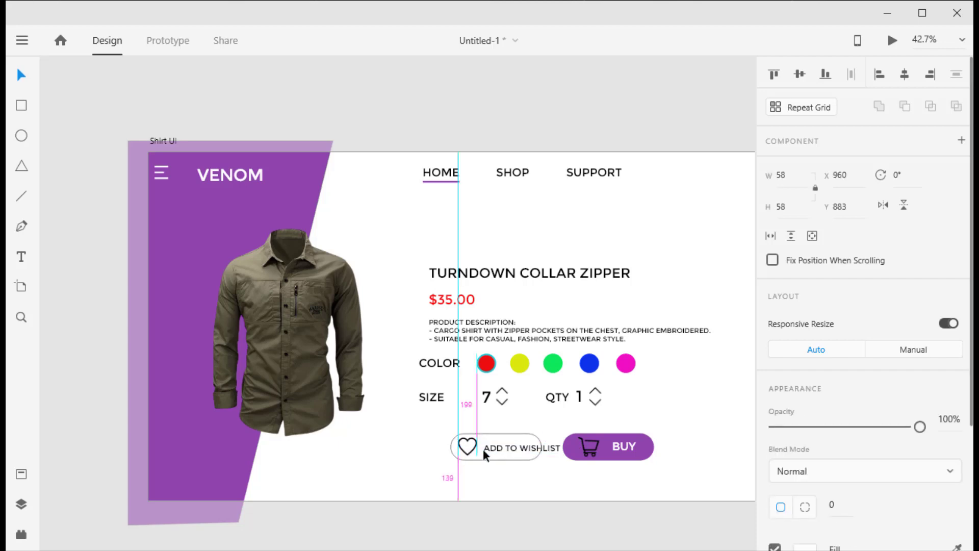
pyautogui.click(546, 446)
pyautogui.moveTo(518, 448); pyautogui.dragTo(507, 447)
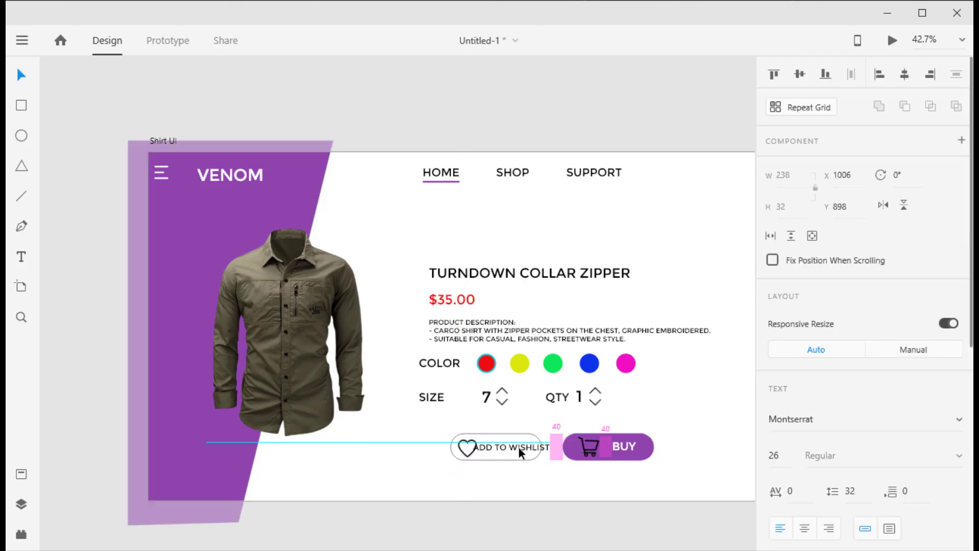
# - Widen the white pill inside its group so it fits the ADD TO WISHLIST label
pyautogui.doubleClick(530, 447)
pyautogui.press('Escape')
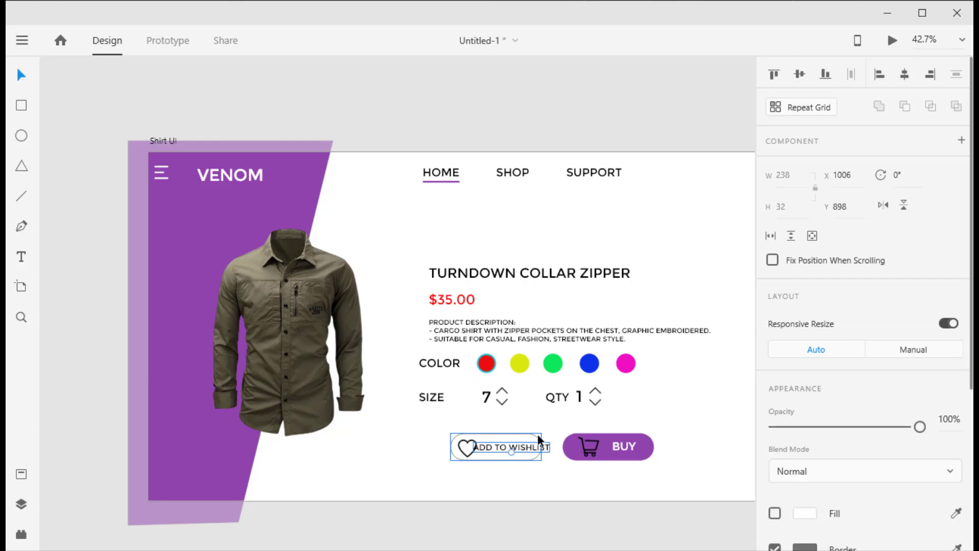
pyautogui.press('Escape')
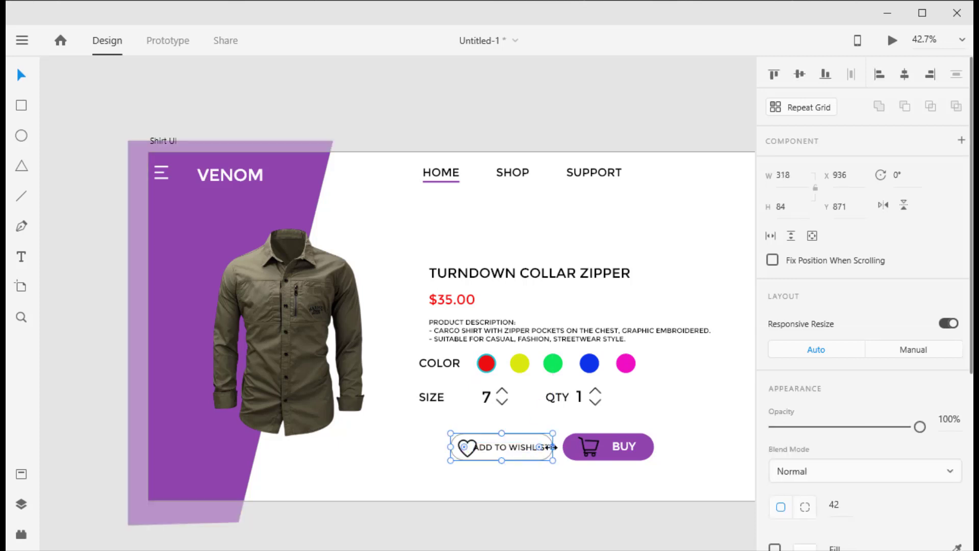
pyautogui.doubleClick(541, 448)
pyautogui.moveTo(519, 447); pyautogui.dragTo(525, 446)
pyautogui.click(525, 479)
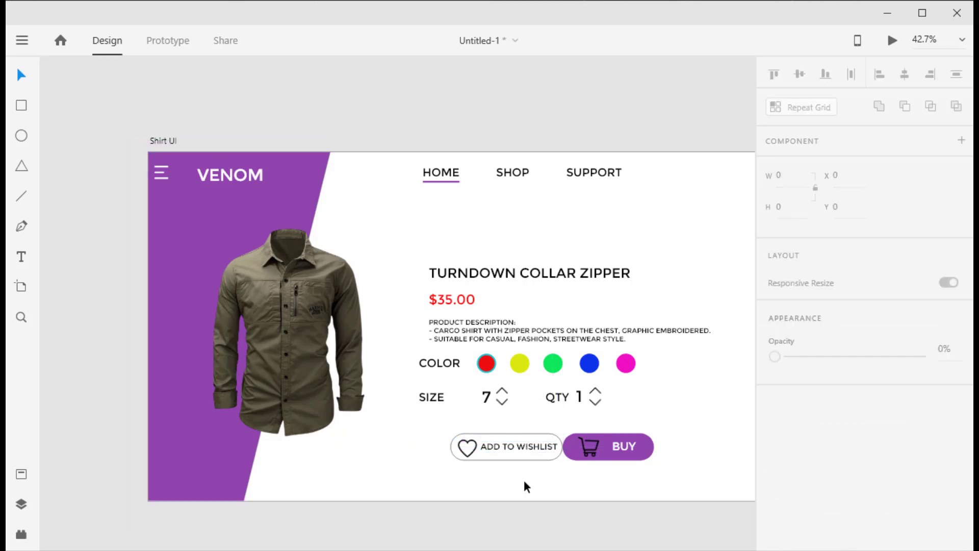
pyautogui.doubleClick(525, 455)
pyautogui.click(467, 448)
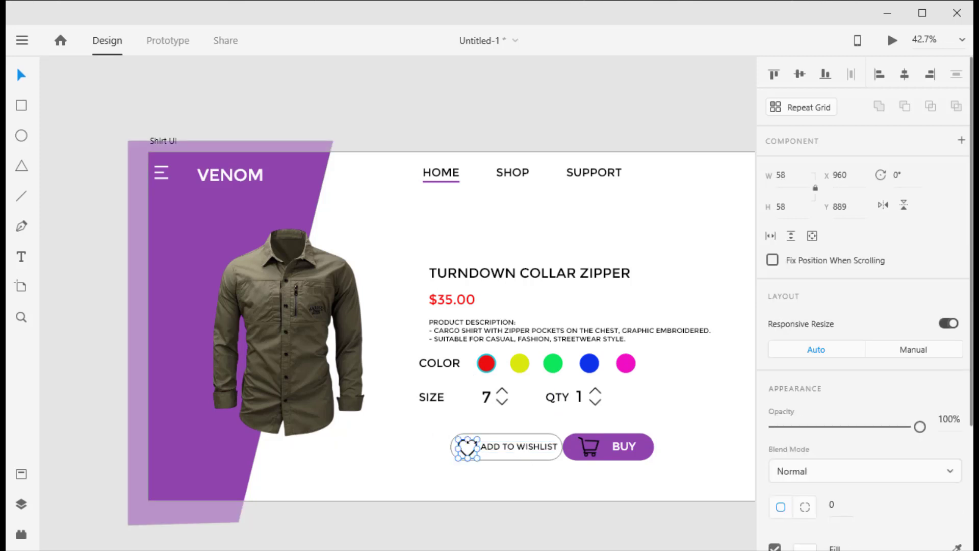
pyautogui.click(613, 480)
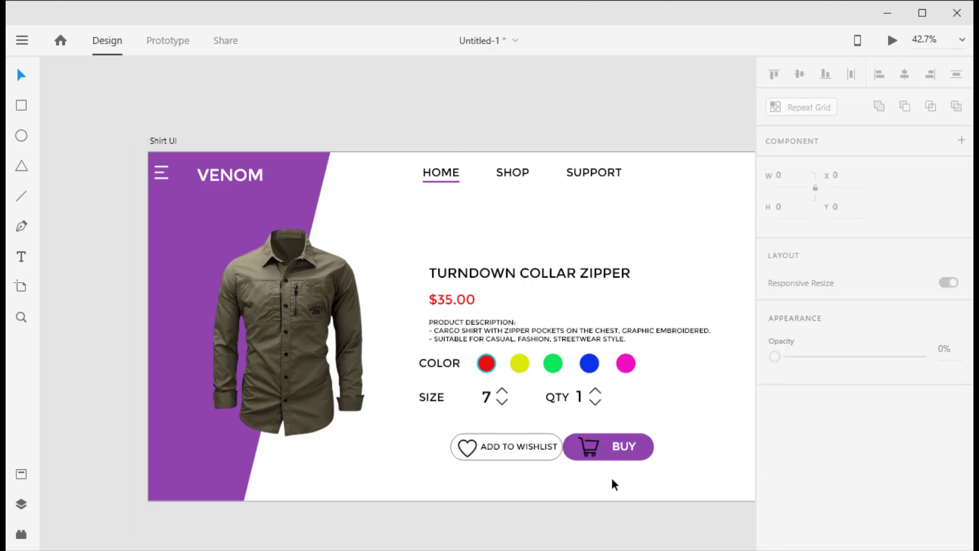
# - Shift the BUY button right and move its BUY label closer to the cart
pyautogui.click(660, 442)
pyautogui.moveTo(624, 447)
pyautogui.mouseDown()
pyautogui.moveTo(650, 449)
pyautogui.moveTo(616, 445)
pyautogui.moveTo(619, 470)
pyautogui.mouseUp()
pyautogui.hotkey('ctrl', 'z')
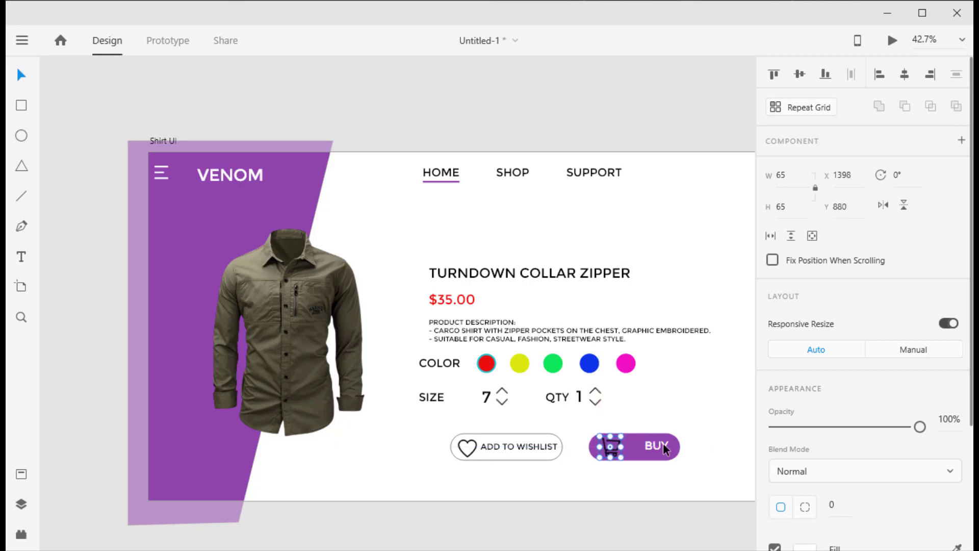
pyautogui.moveTo(674, 444); pyautogui.dragTo(666, 446)
pyautogui.press('Escape')
pyautogui.click(677, 457)
# - Add a person icon, shrunk and placed in the header past SUPPORT
pyautogui.click(534, 491)
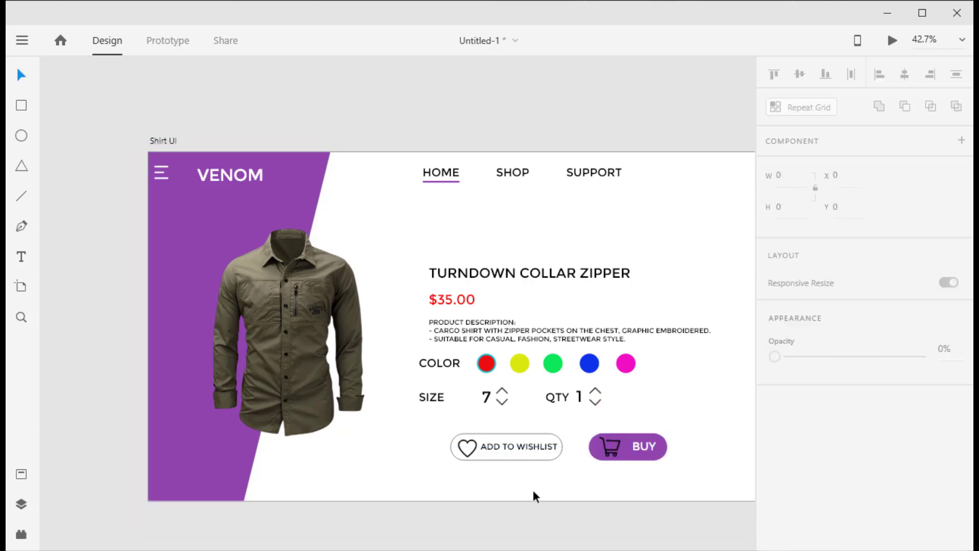
pyautogui.moveTo(534, 491)
pyautogui.mouseDown()
pyautogui.moveTo(714, 436)
pyautogui.moveTo(597, 322)
pyautogui.mouseUp()
pyautogui.moveTo(715, 444)
pyautogui.mouseDown()
pyautogui.moveTo(564, 295)
pyautogui.moveTo(720, 190)
pyautogui.moveTo(733, 170)
pyautogui.mouseUp()
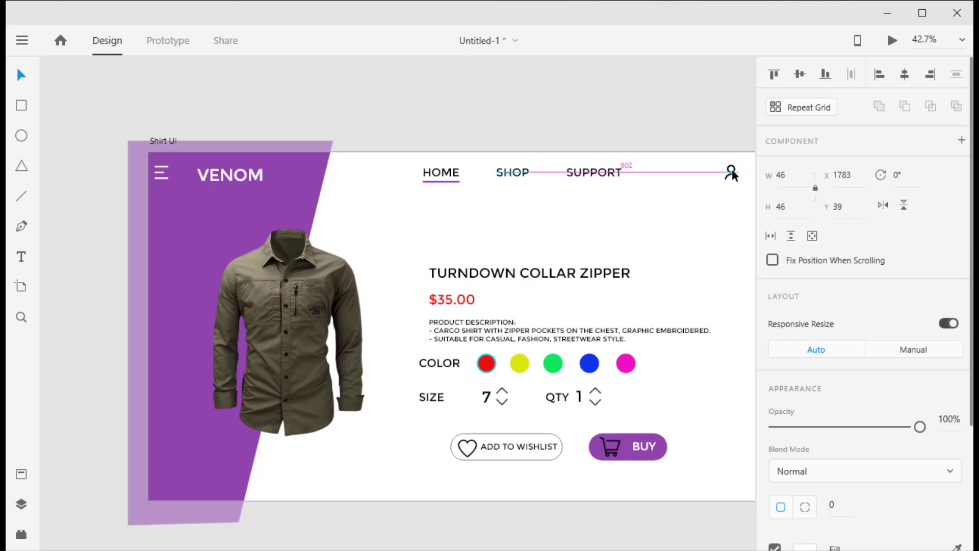
# - Add a magnifier icon at width 46 and line it up beside the person icon
pyautogui.moveTo(687, 241); pyautogui.dragTo(703, 173)
pyautogui.click(781, 175)
pyautogui.write('46')
pyautogui.press('Return')
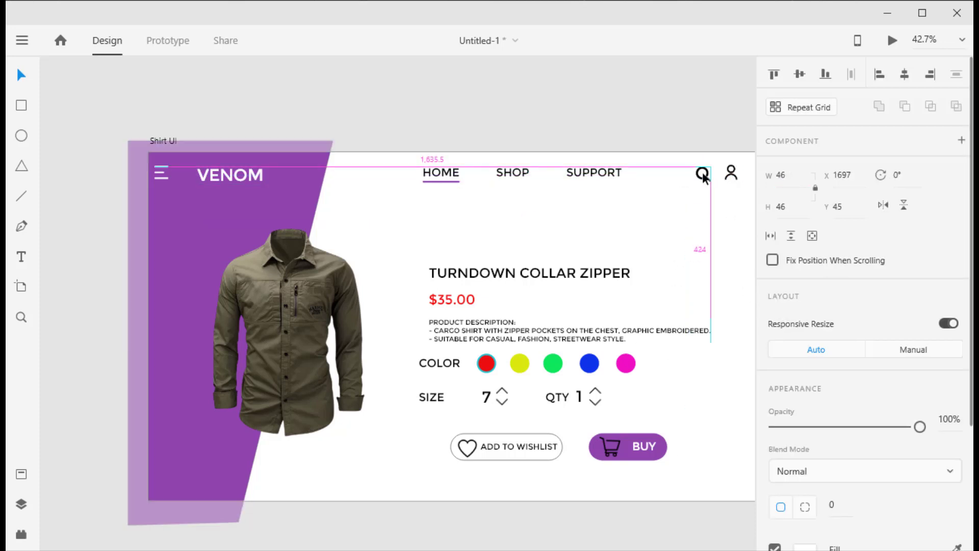
pyautogui.click(723, 213)
pyautogui.click(703, 172)
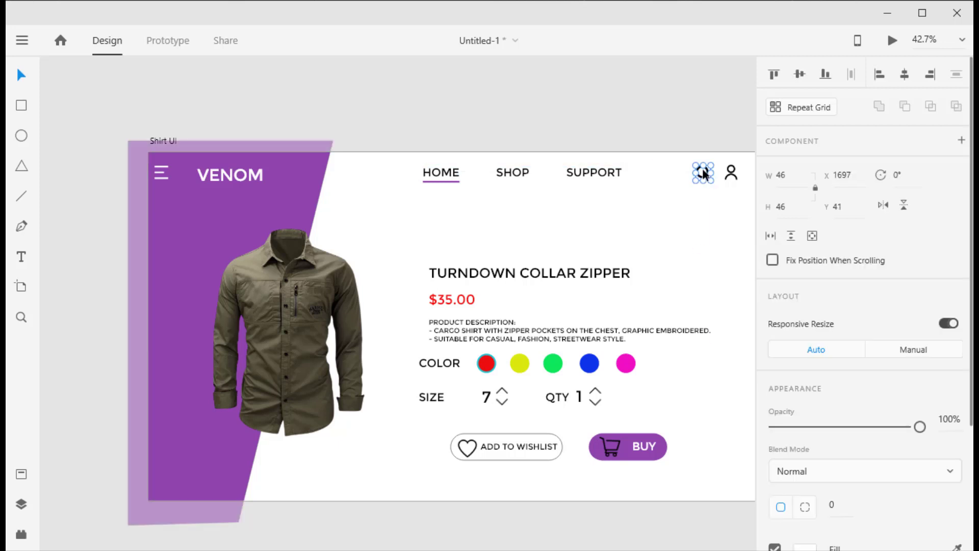
pyautogui.click(690, 240)
pyautogui.click(706, 174)
pyautogui.moveTo(706, 174); pyautogui.dragTo(703, 173)
pyautogui.click(713, 283)
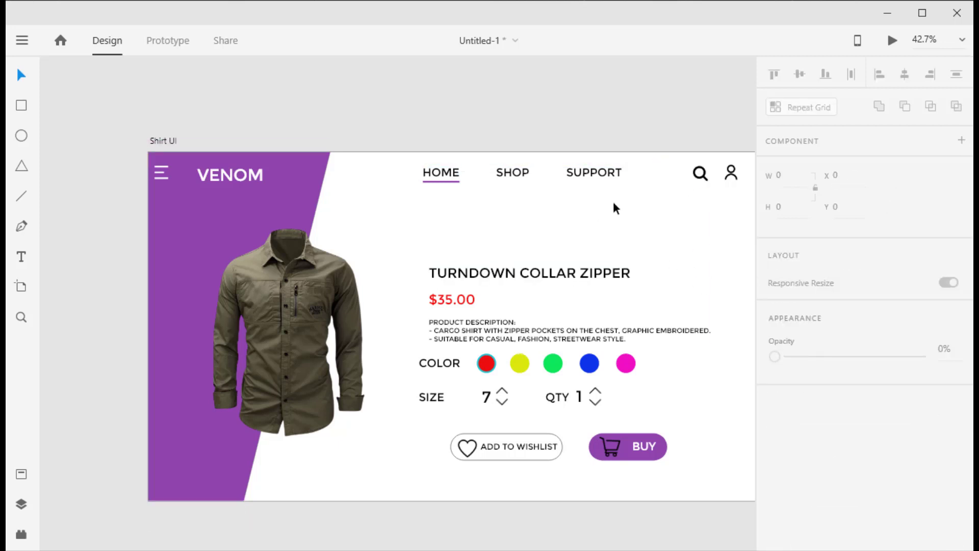
# - Nudge the BUY pill down a pixel and drag the Shirt UI artboard up-left
pyautogui.click(658, 454)
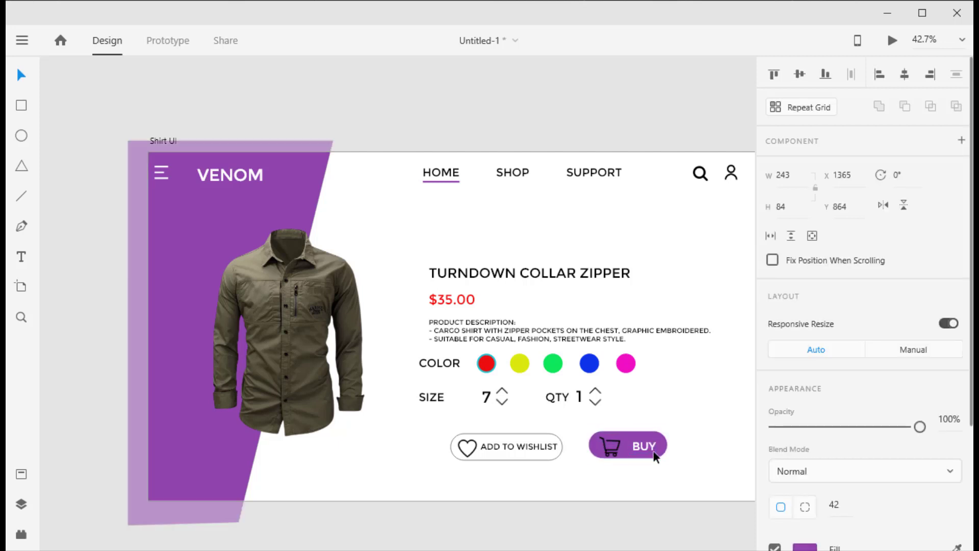
pyautogui.moveTo(655, 455); pyautogui.dragTo(655, 456)
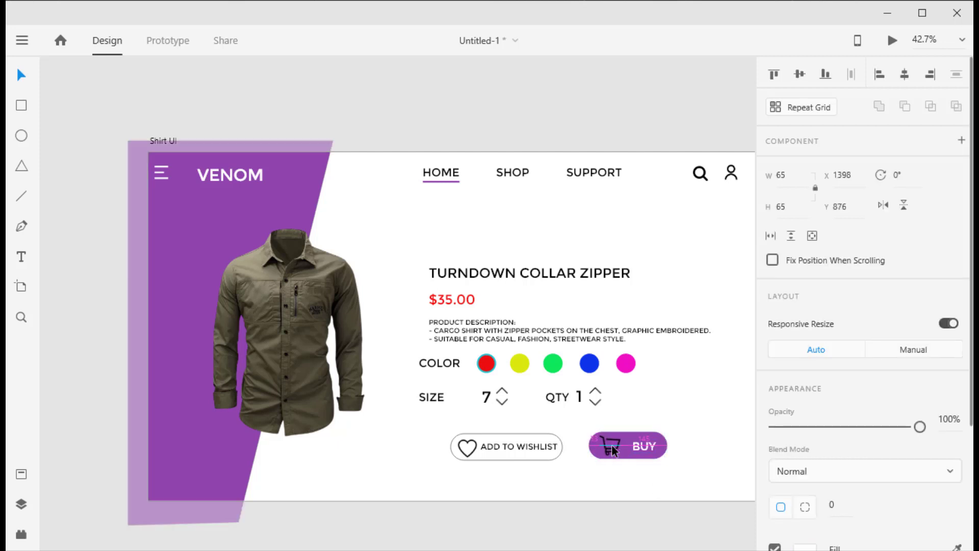
pyautogui.doubleClick(643, 445)
pyautogui.click(647, 479)
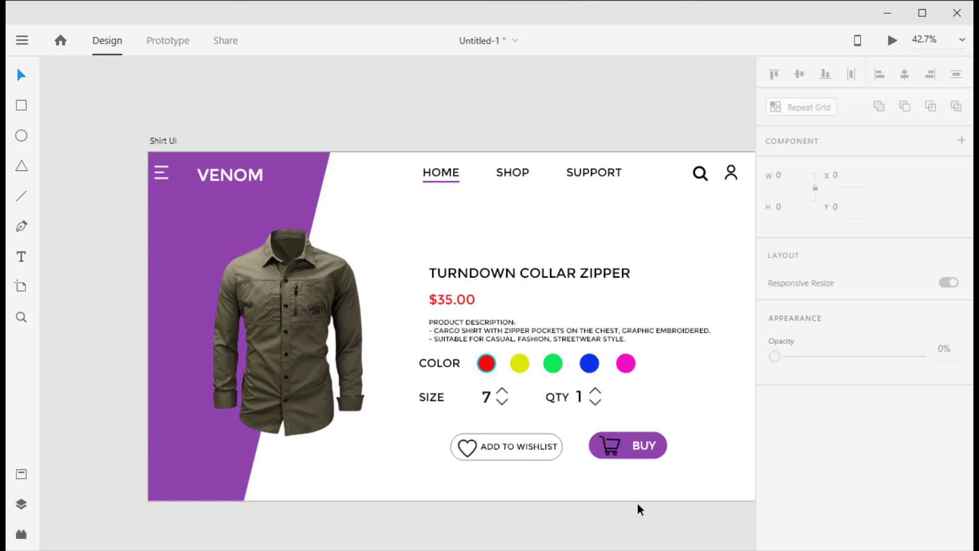
pyautogui.moveTo(172, 142); pyautogui.dragTo(127, 121)
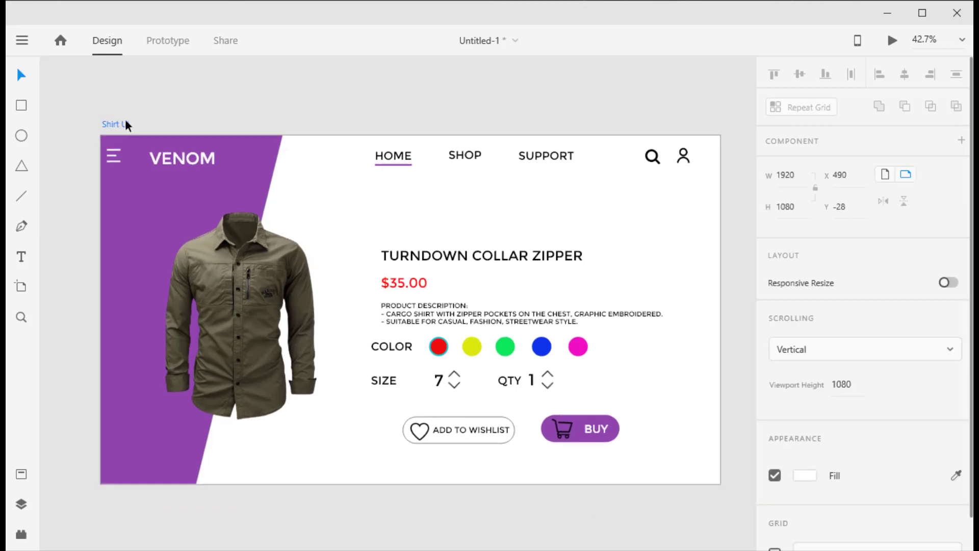
pyautogui.click(477, 517)
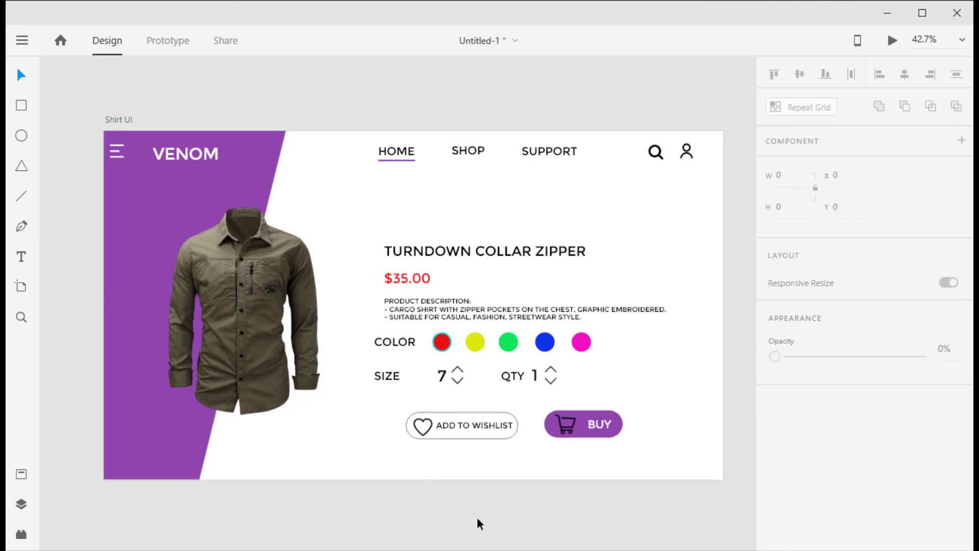